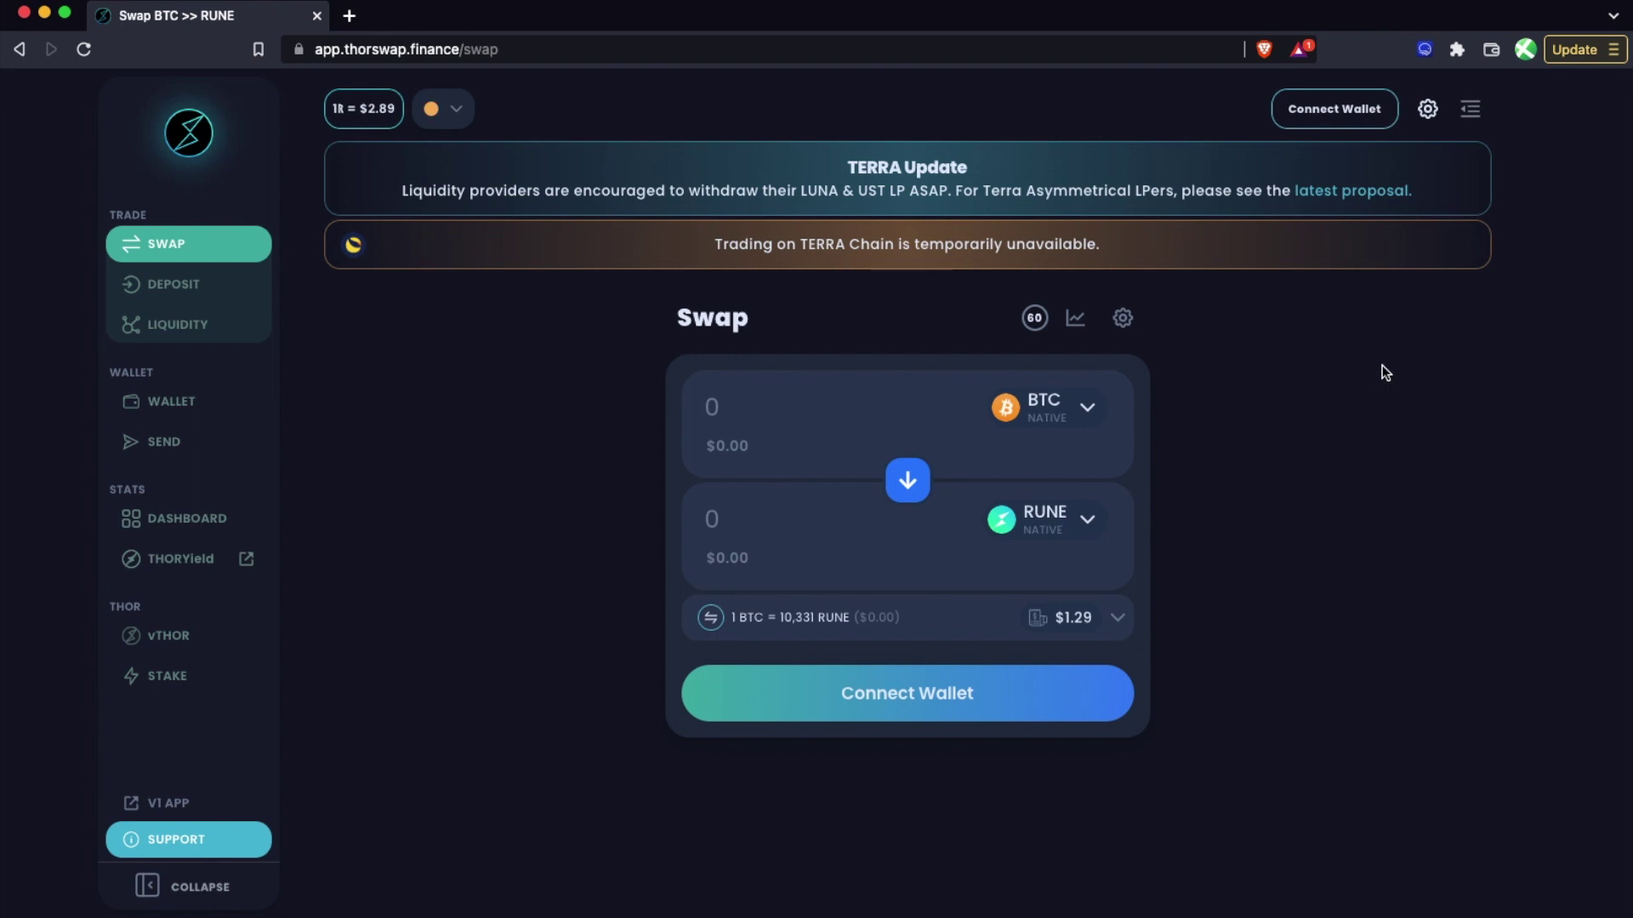
- Open THORSwap's Connect Wallet dialog from the top-right Connect Wallet button
left_click(1322, 116)
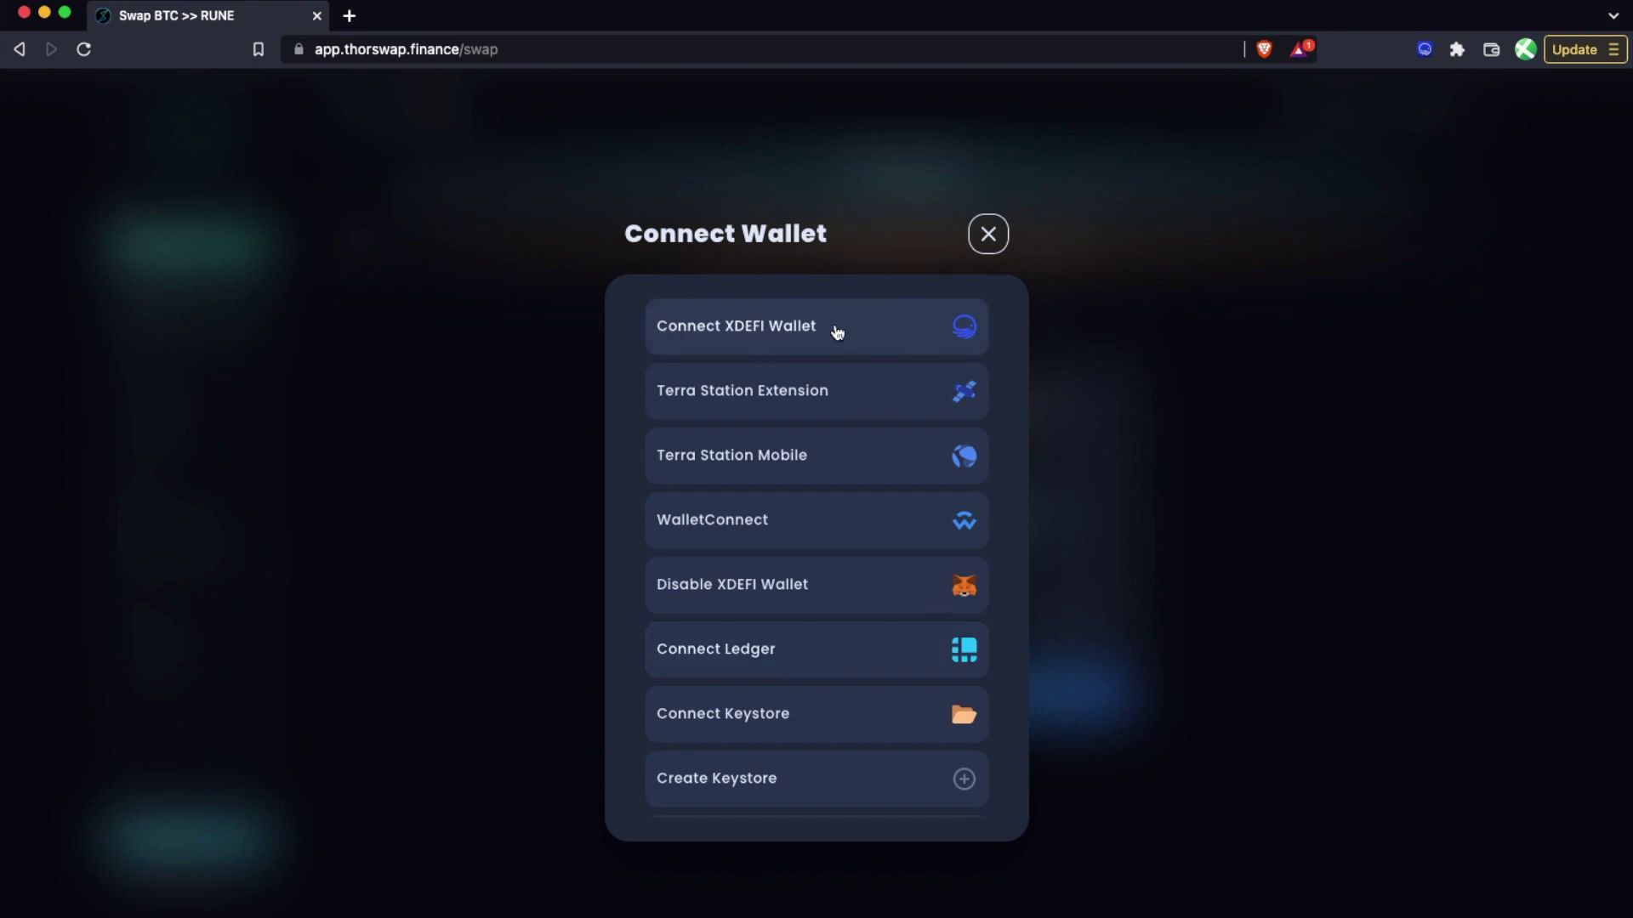
- Scroll through the Connect Wallet options to review XDEFI and the other wallets
scroll(923, 589, "down", 1)
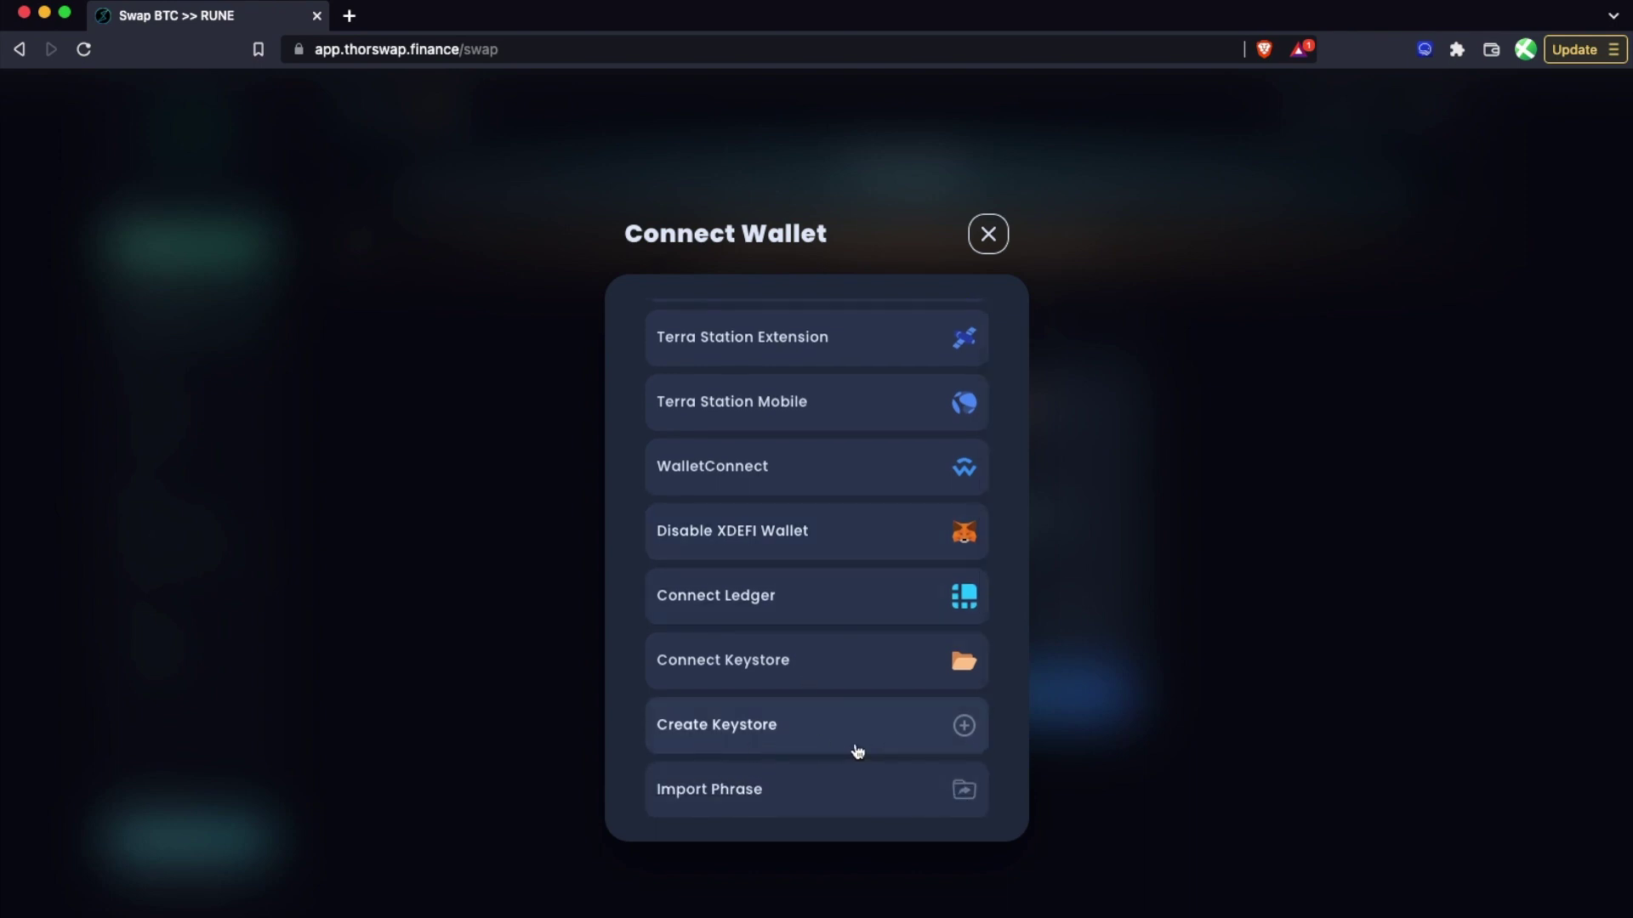
scroll(850, 731, "up", 1)
- Connect the XDEFI wallet for only the BTC and ETH chains
left_click(724, 330)
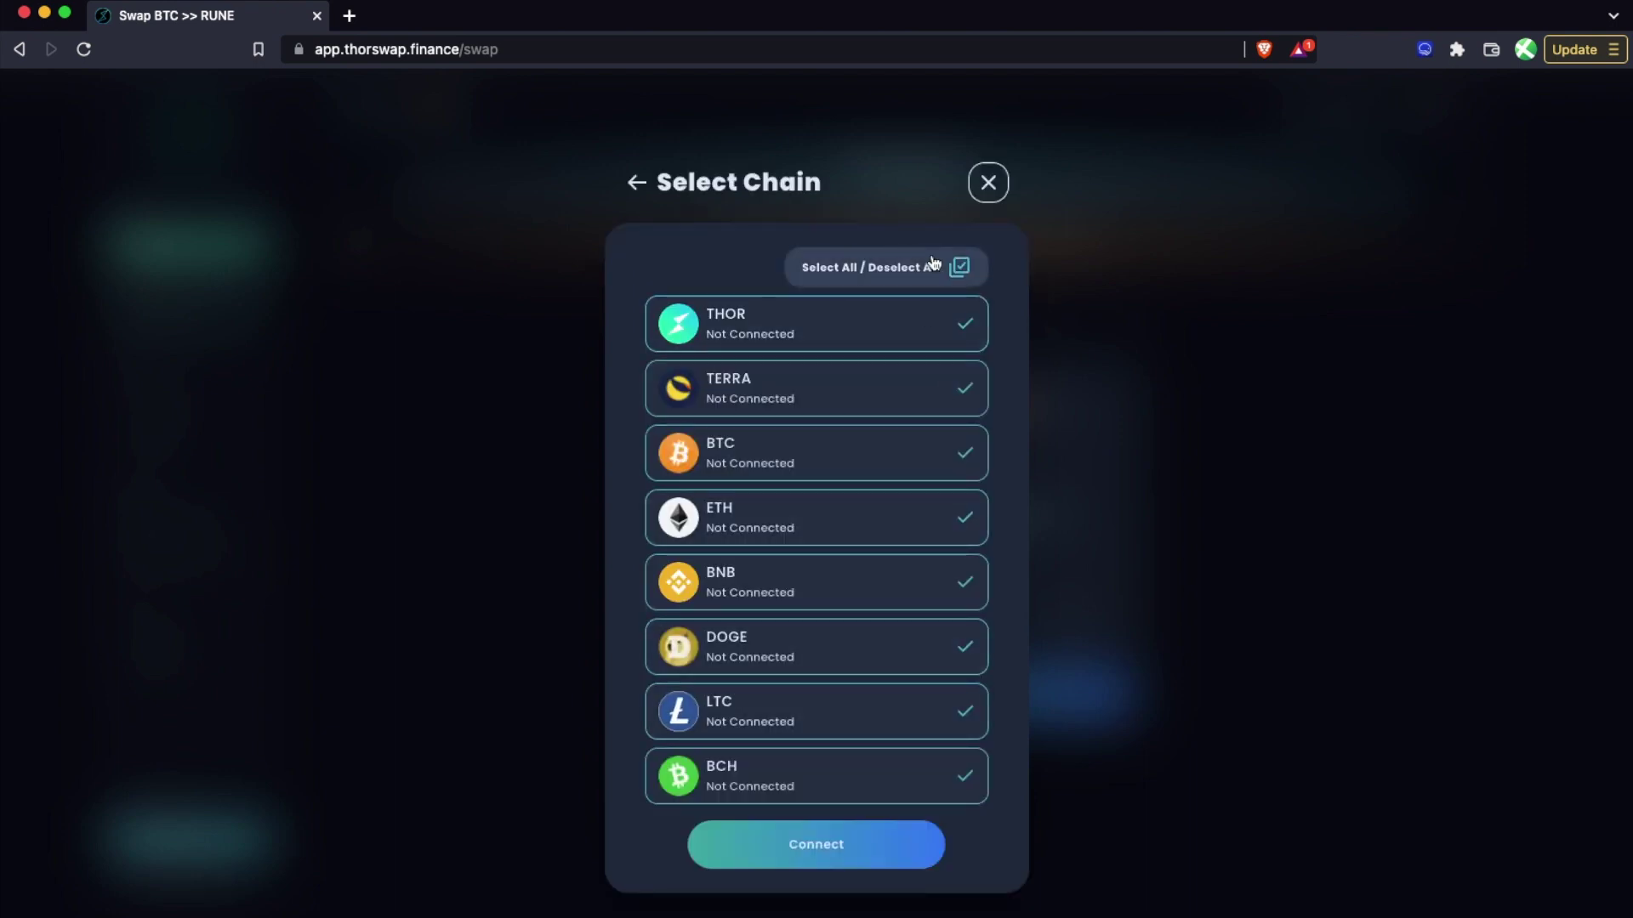
left_click(957, 268)
left_click(702, 477)
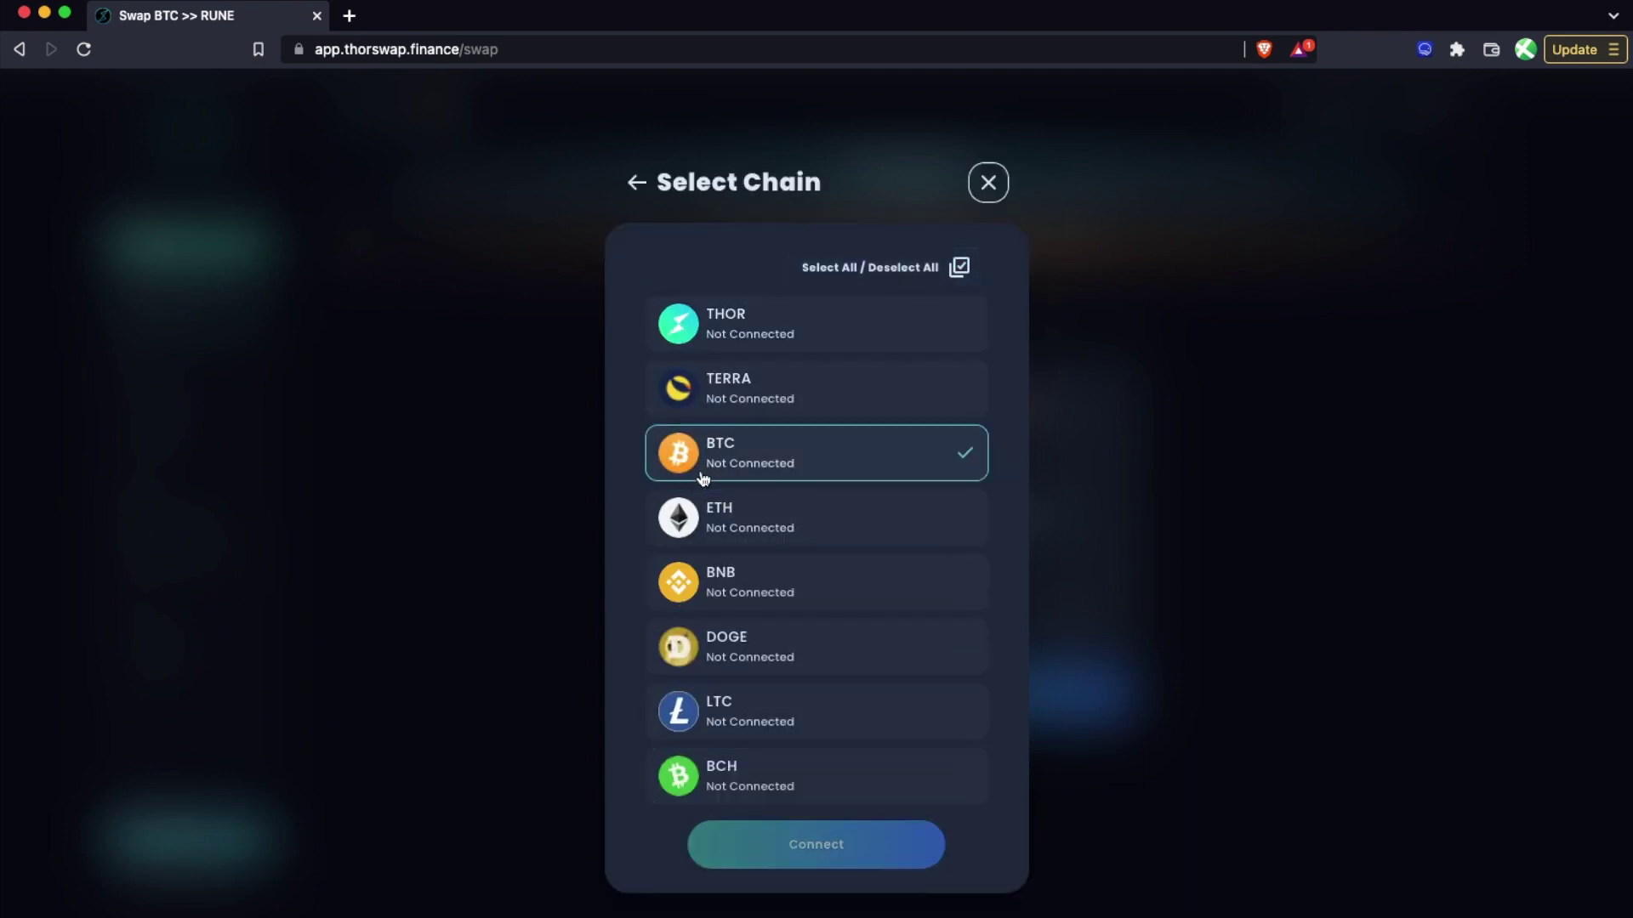
left_click(774, 542)
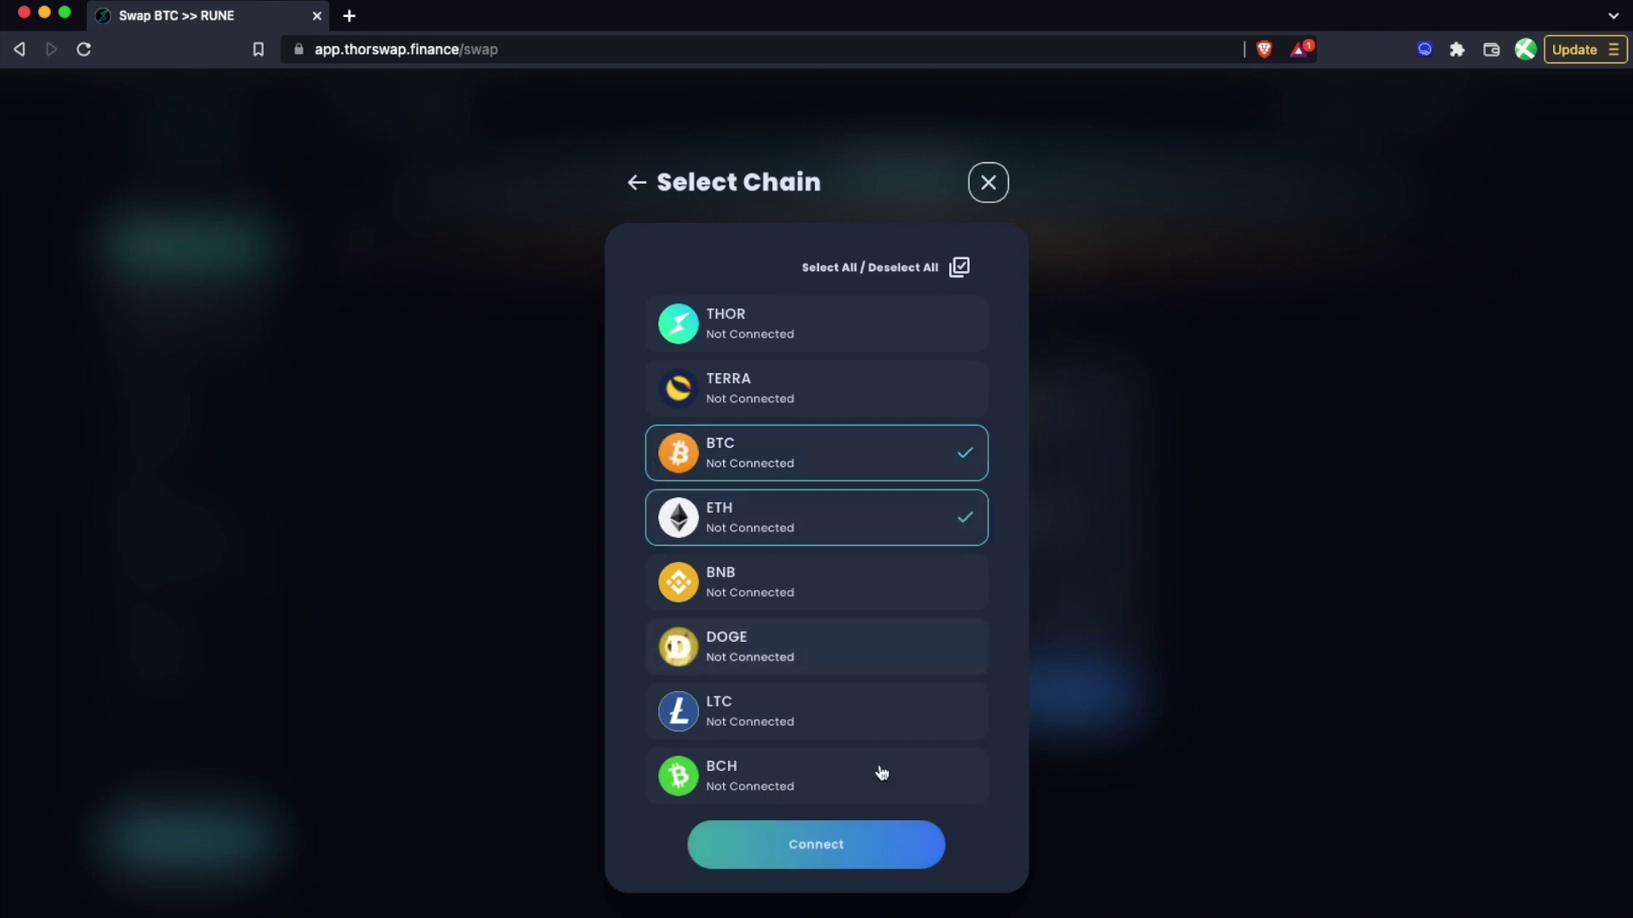
left_click(872, 865)
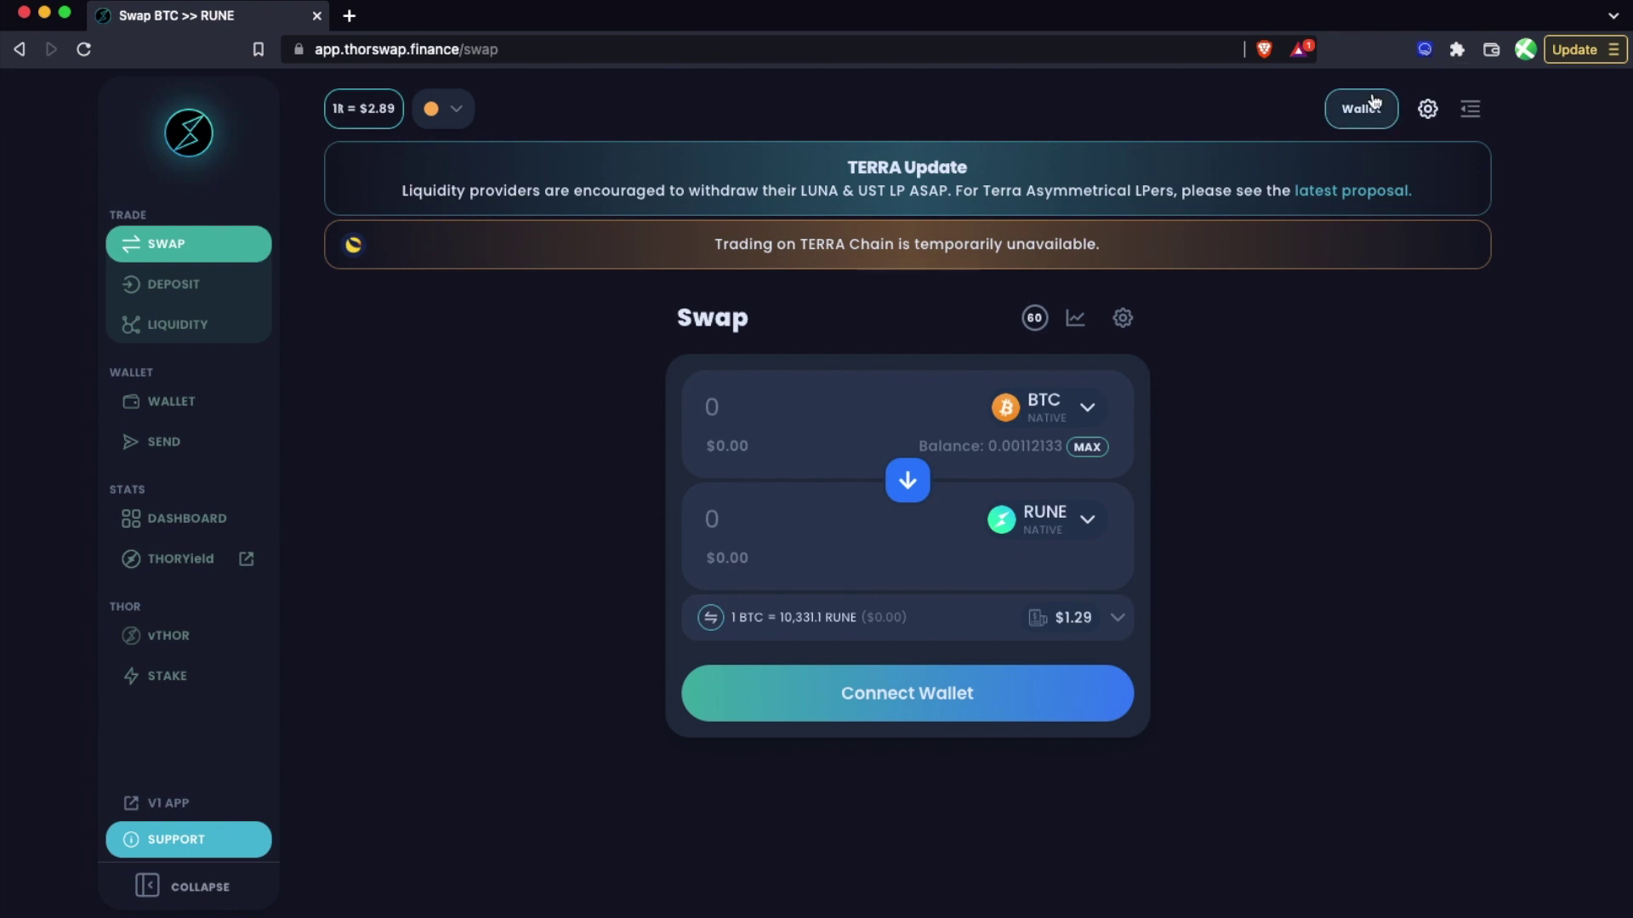
left_click(1351, 109)
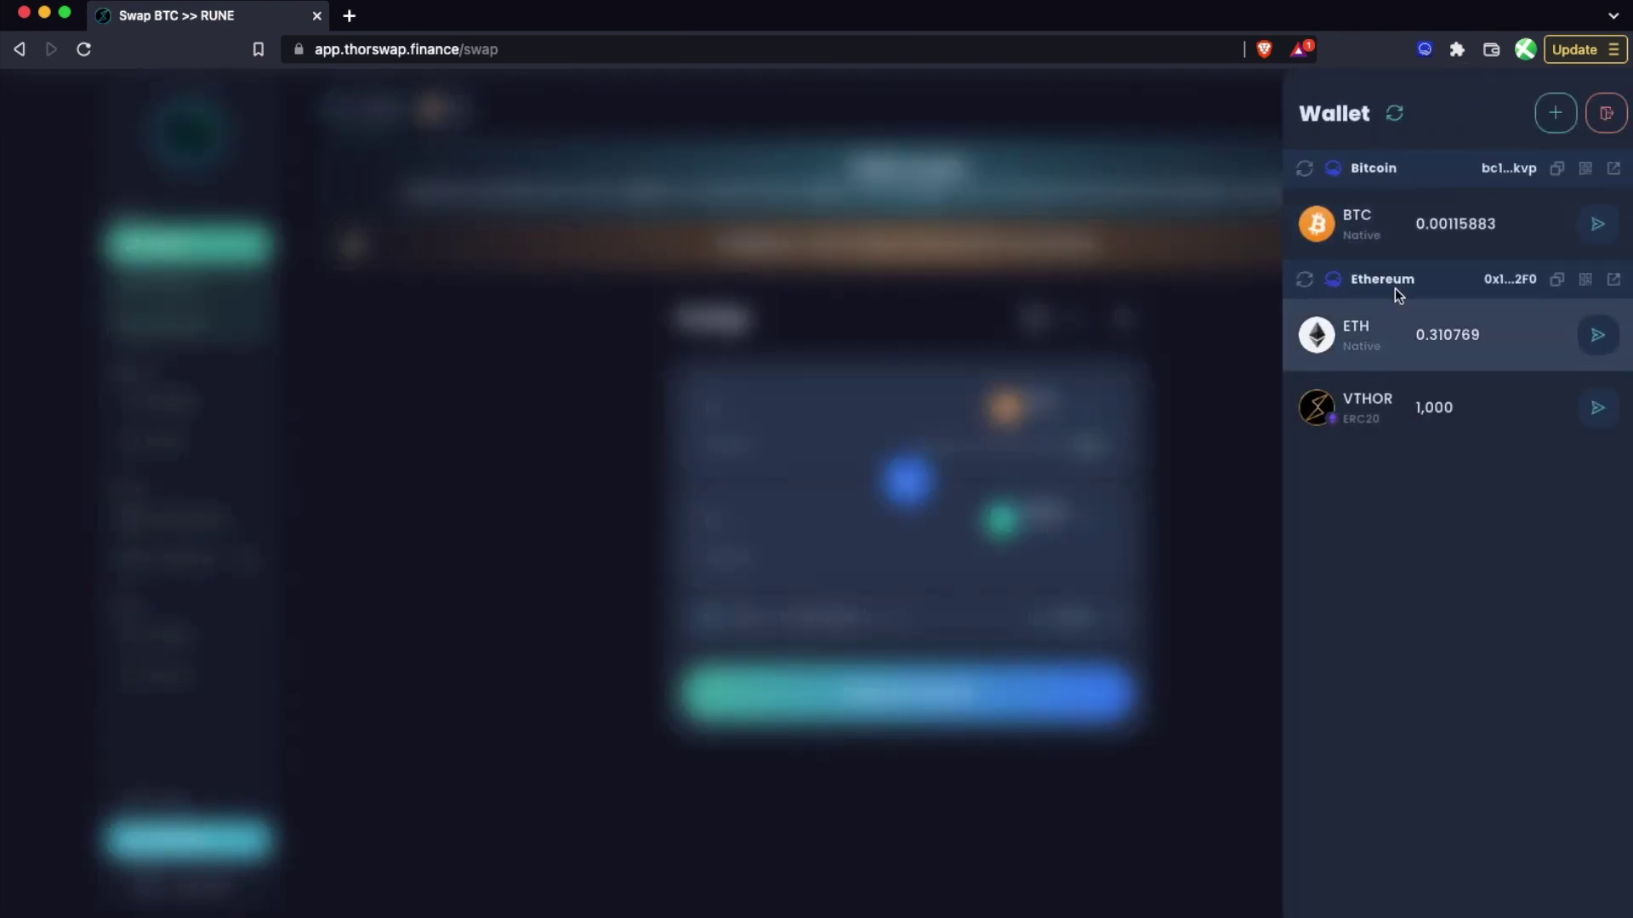
left_click(1496, 173)
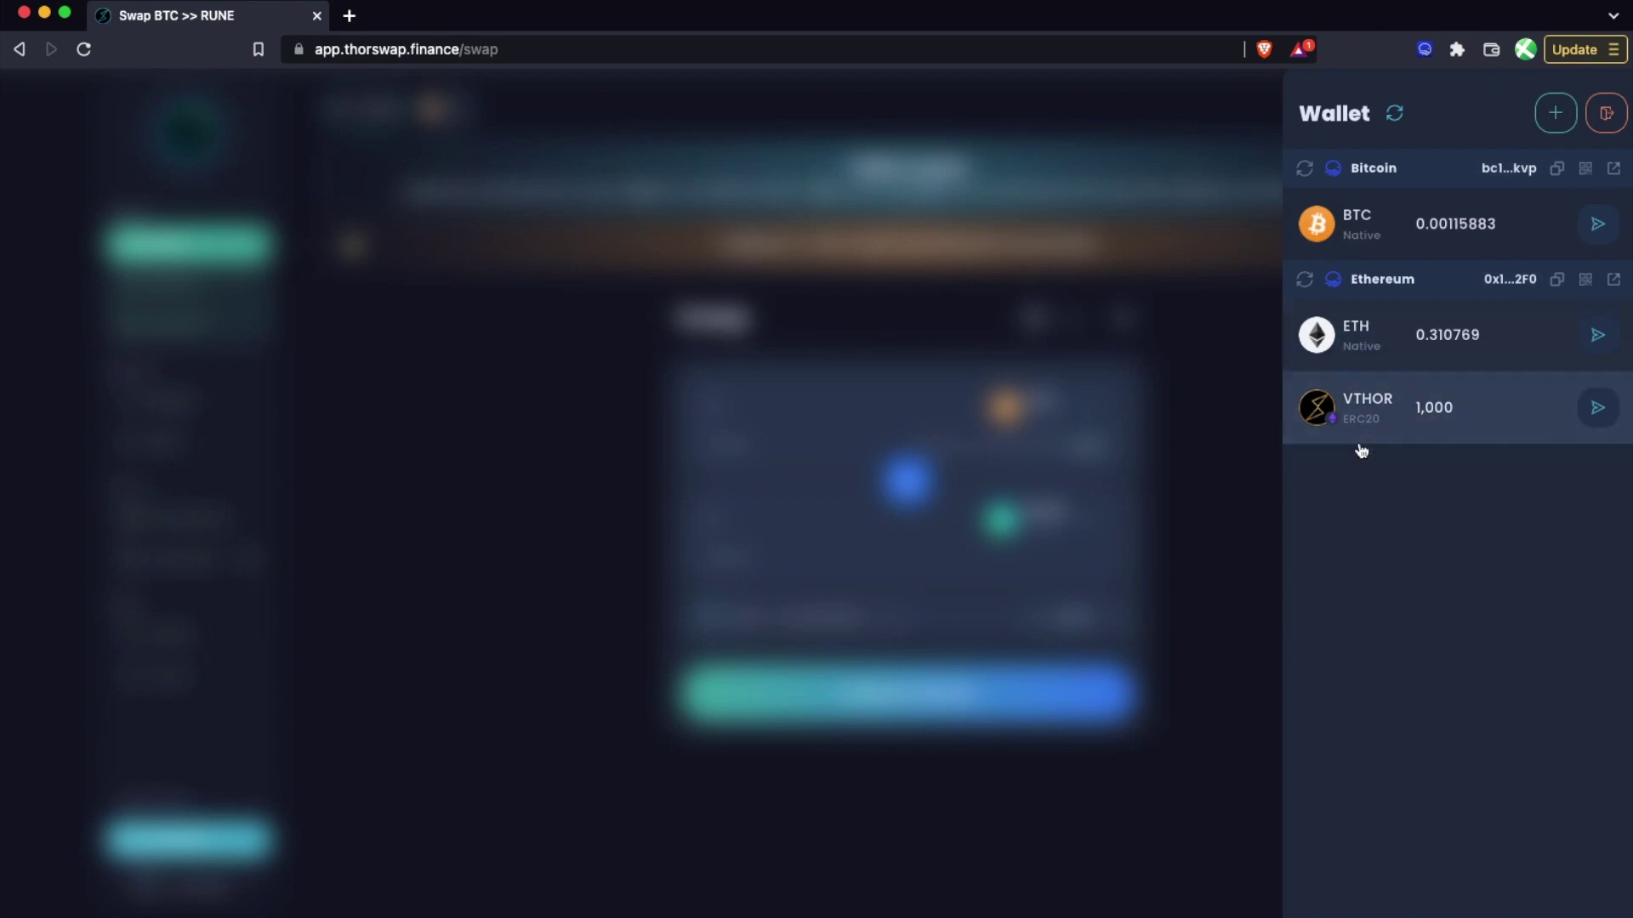
key("Escape")
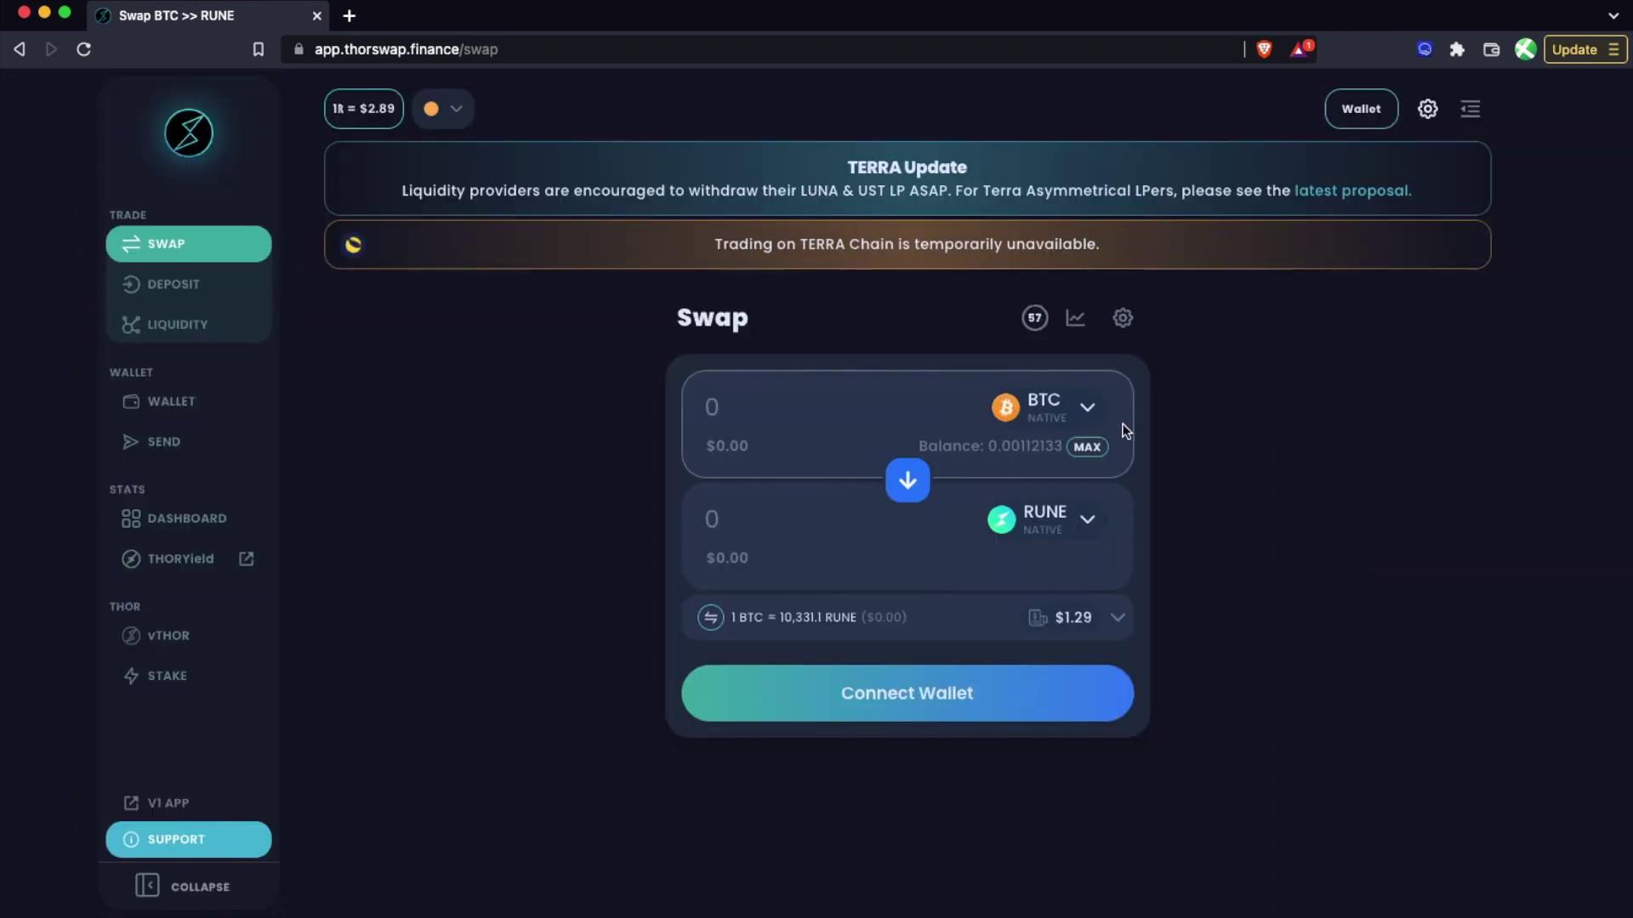
- Set the swap pair to ETH as the source and native BTC as the destination
left_click(1046, 418)
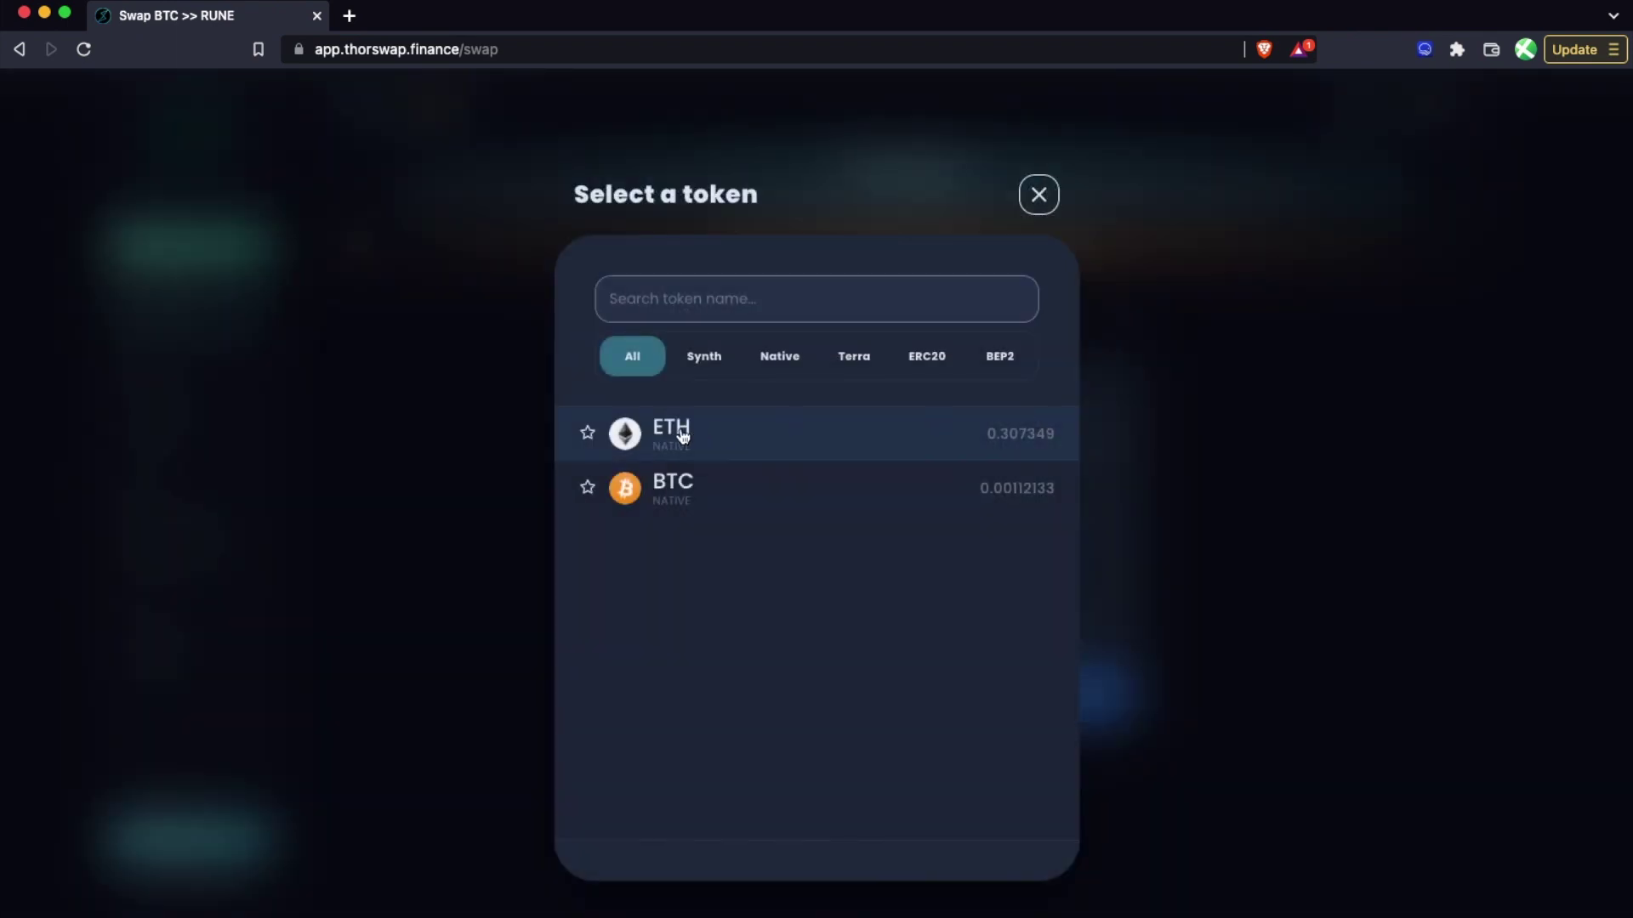
left_click(866, 442)
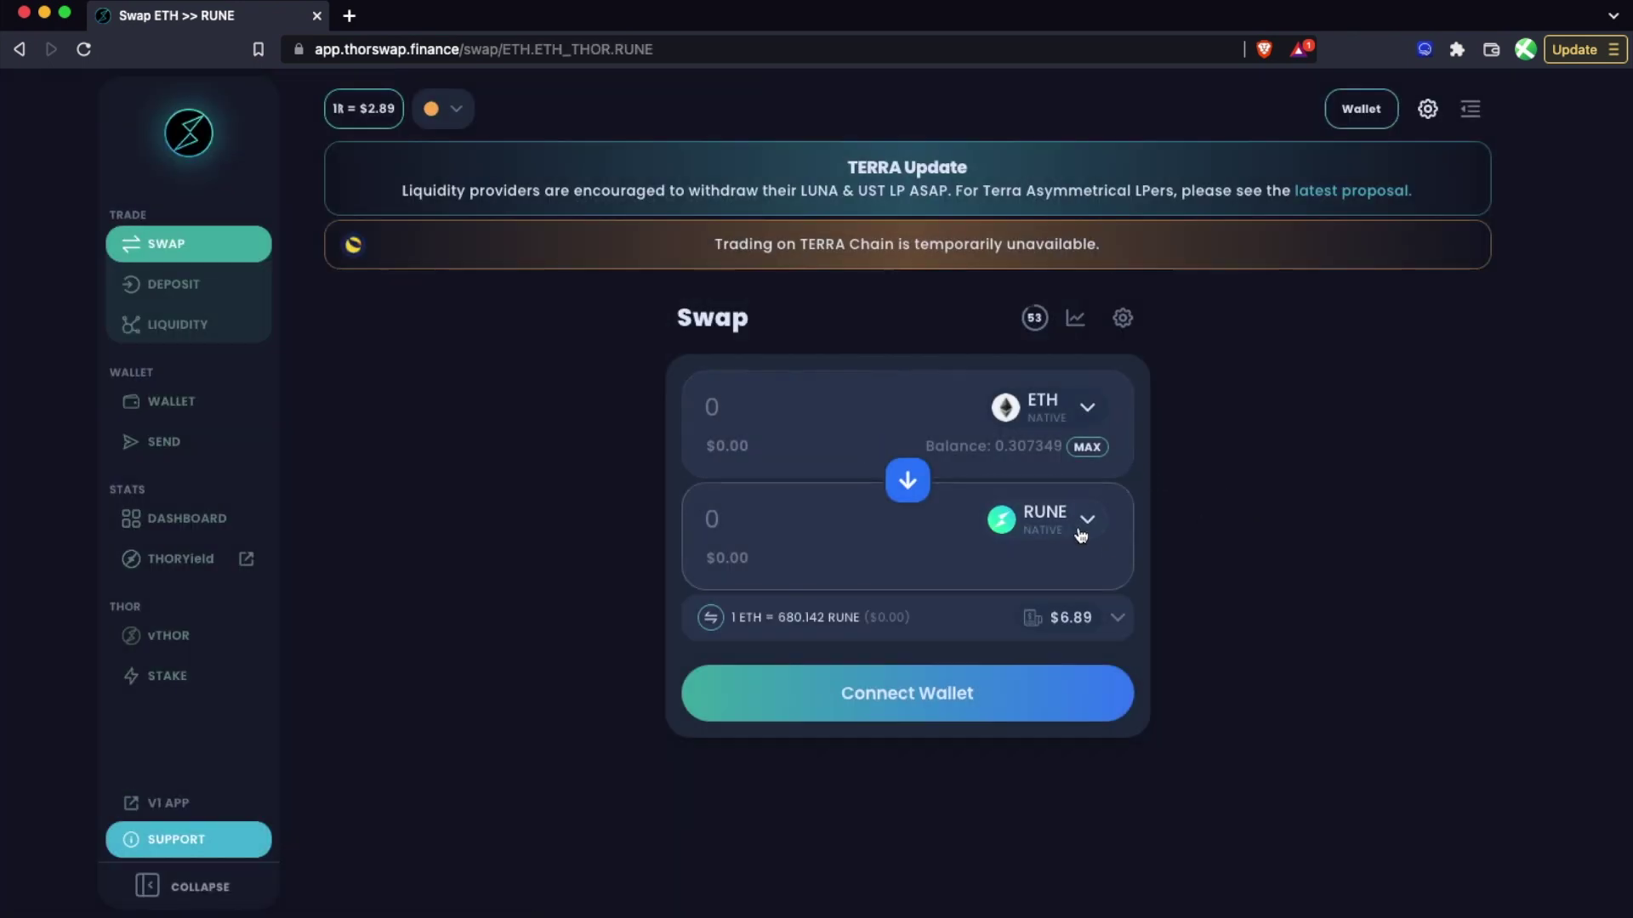
left_click(1049, 530)
scroll(668, 766, "down", 1)
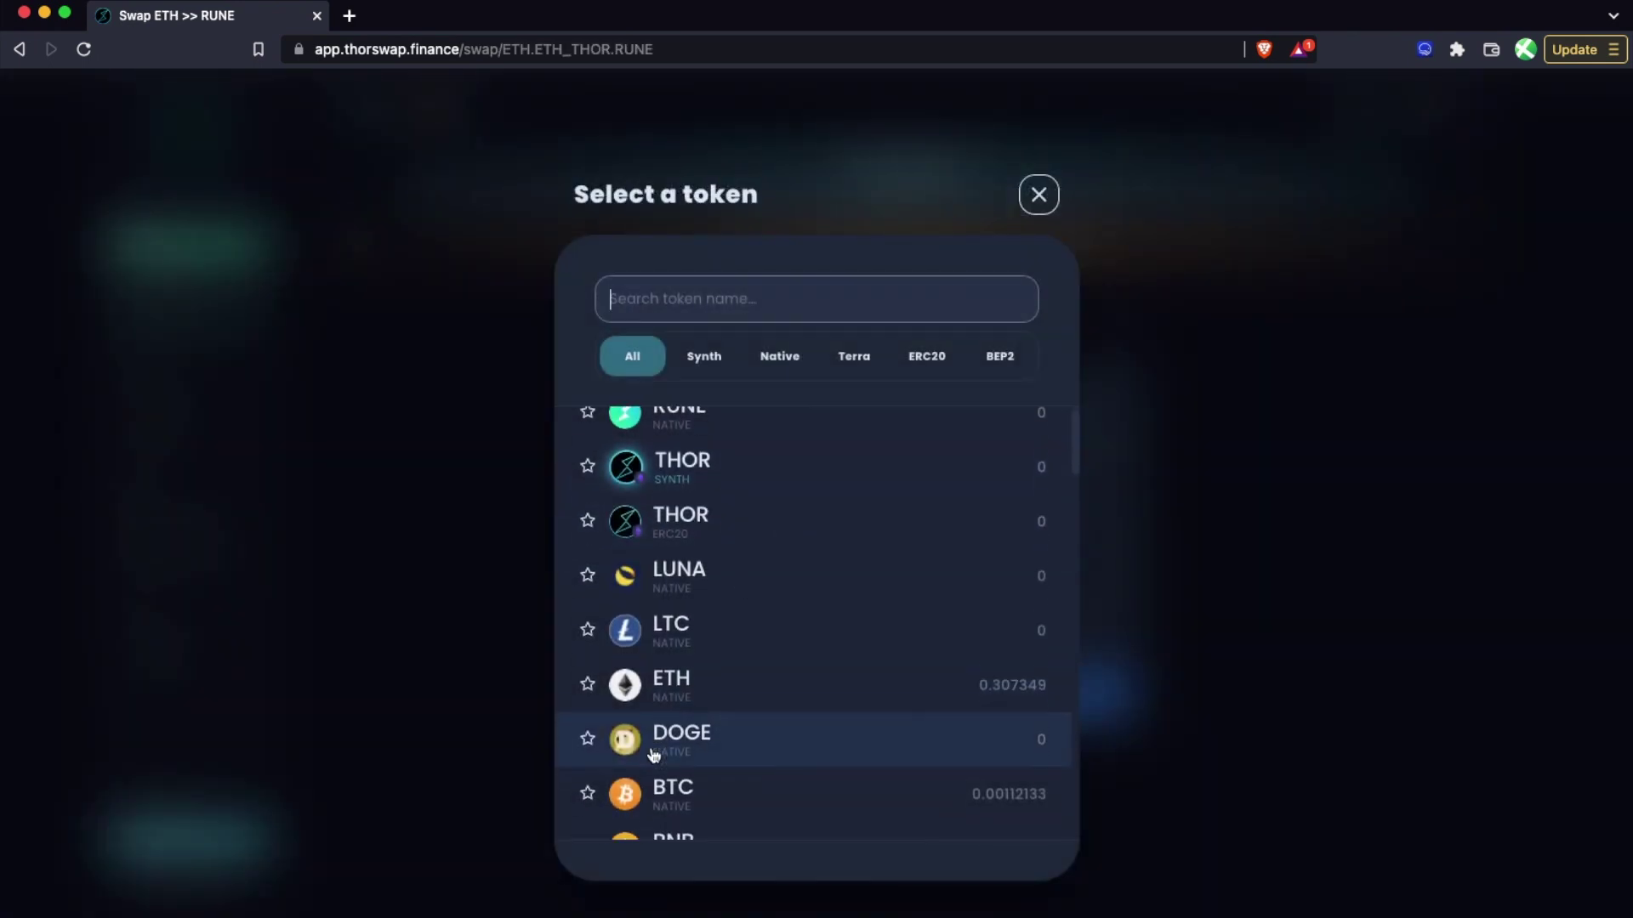
left_click(725, 780)
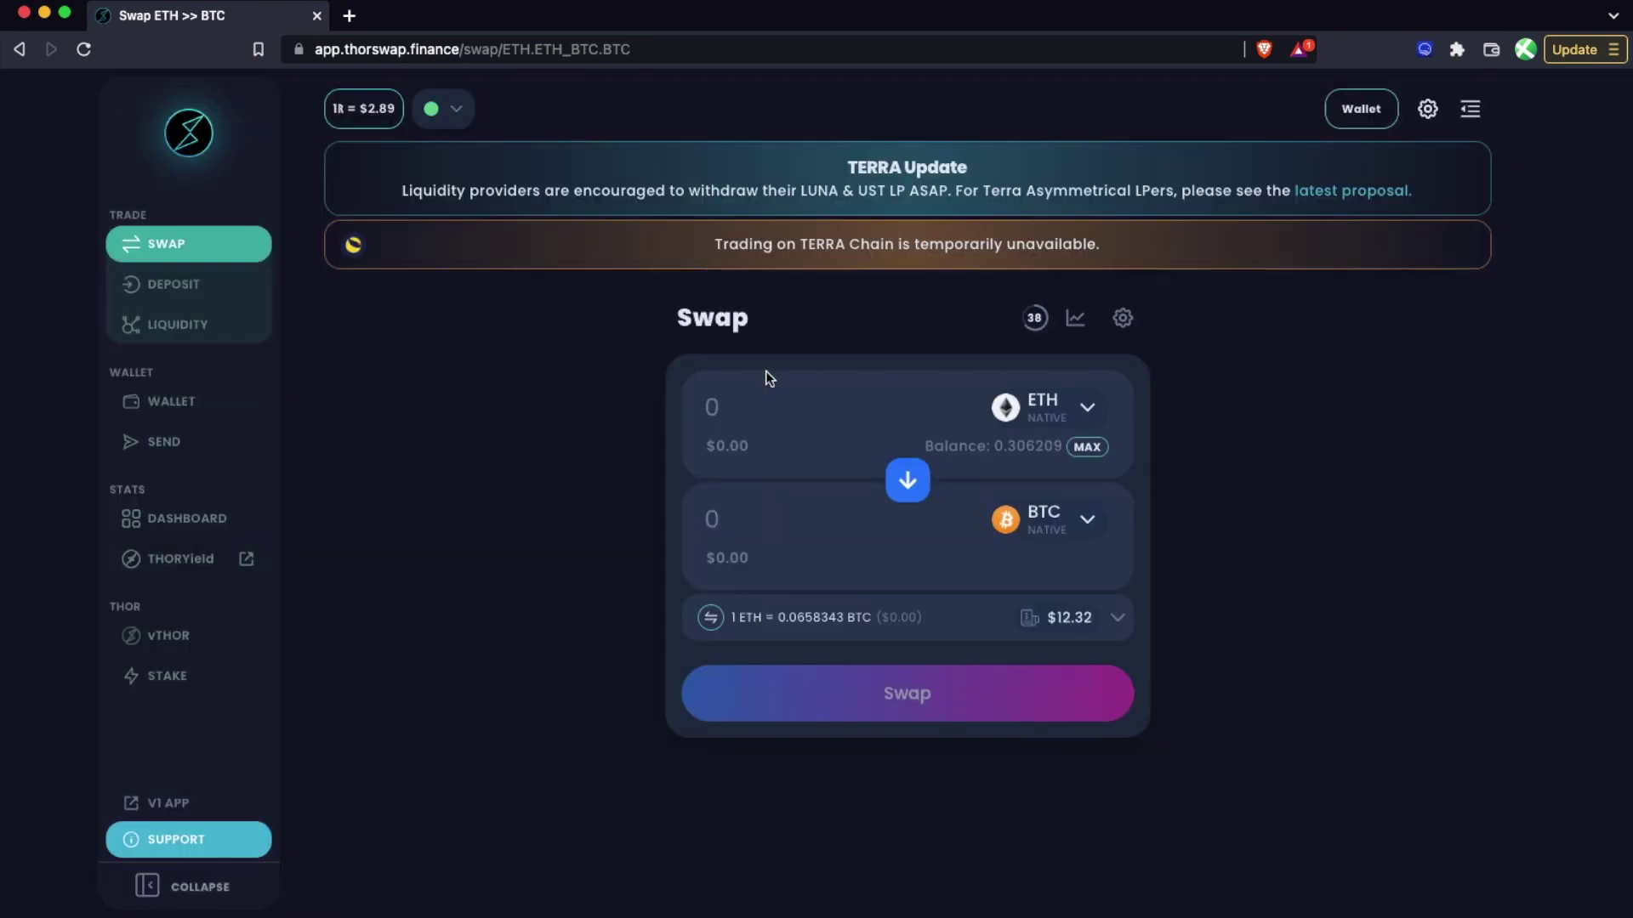
left_click(765, 374)
- Enter 0.25 ETH, quoting 0.0164551 BTC, expand the fee details, and open Wallet balances
key("BackSpace")
type(".")
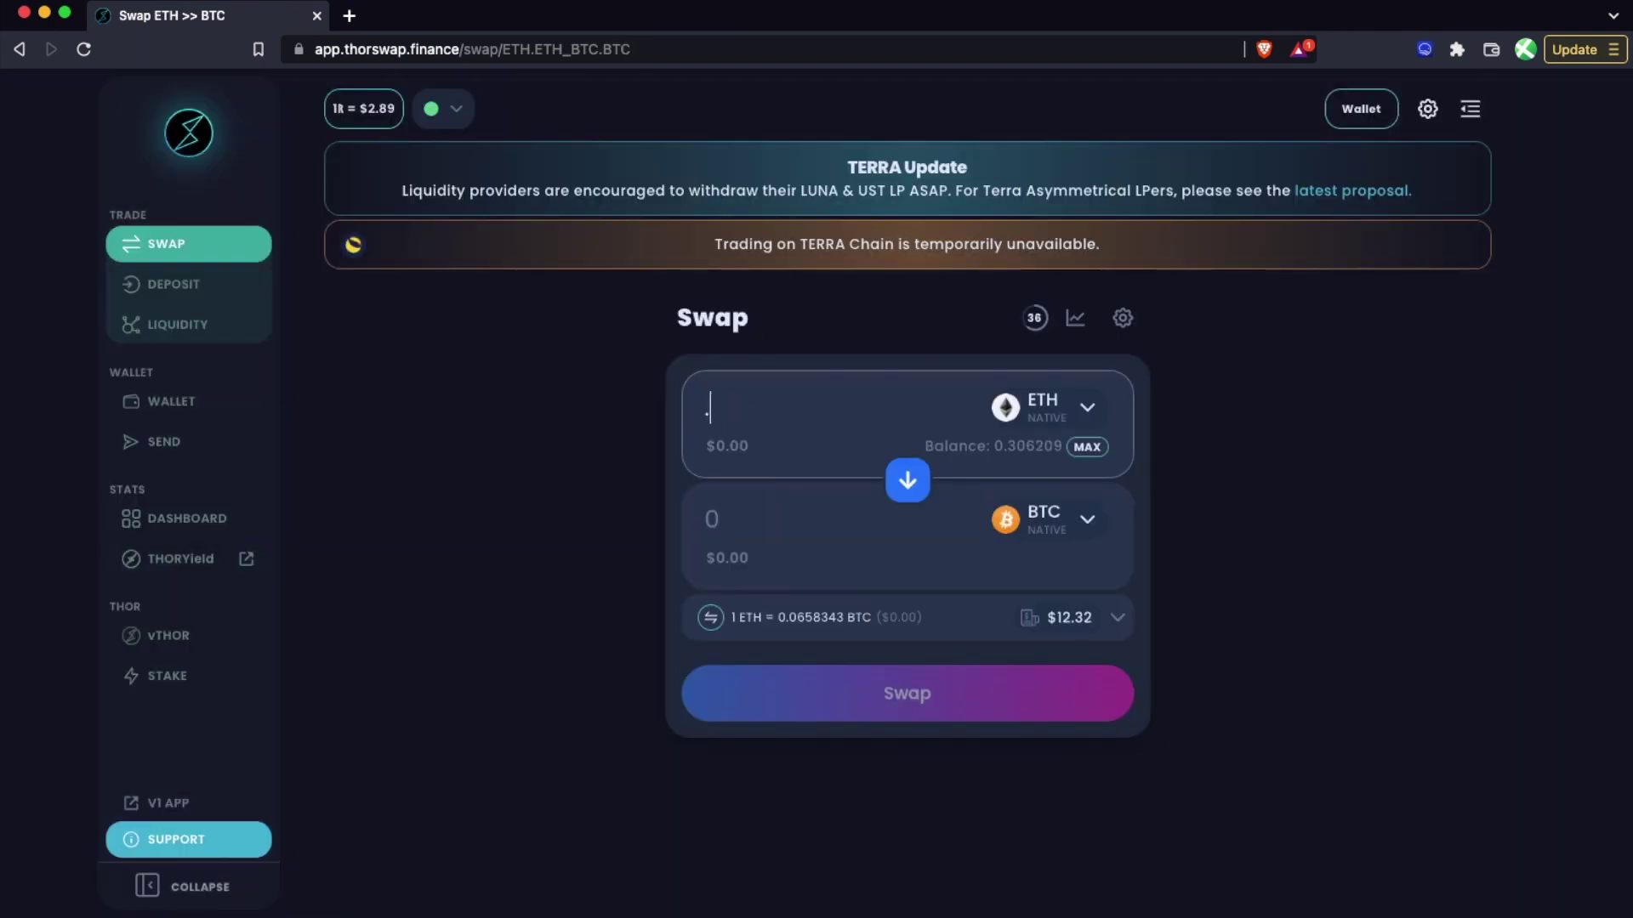
type("25")
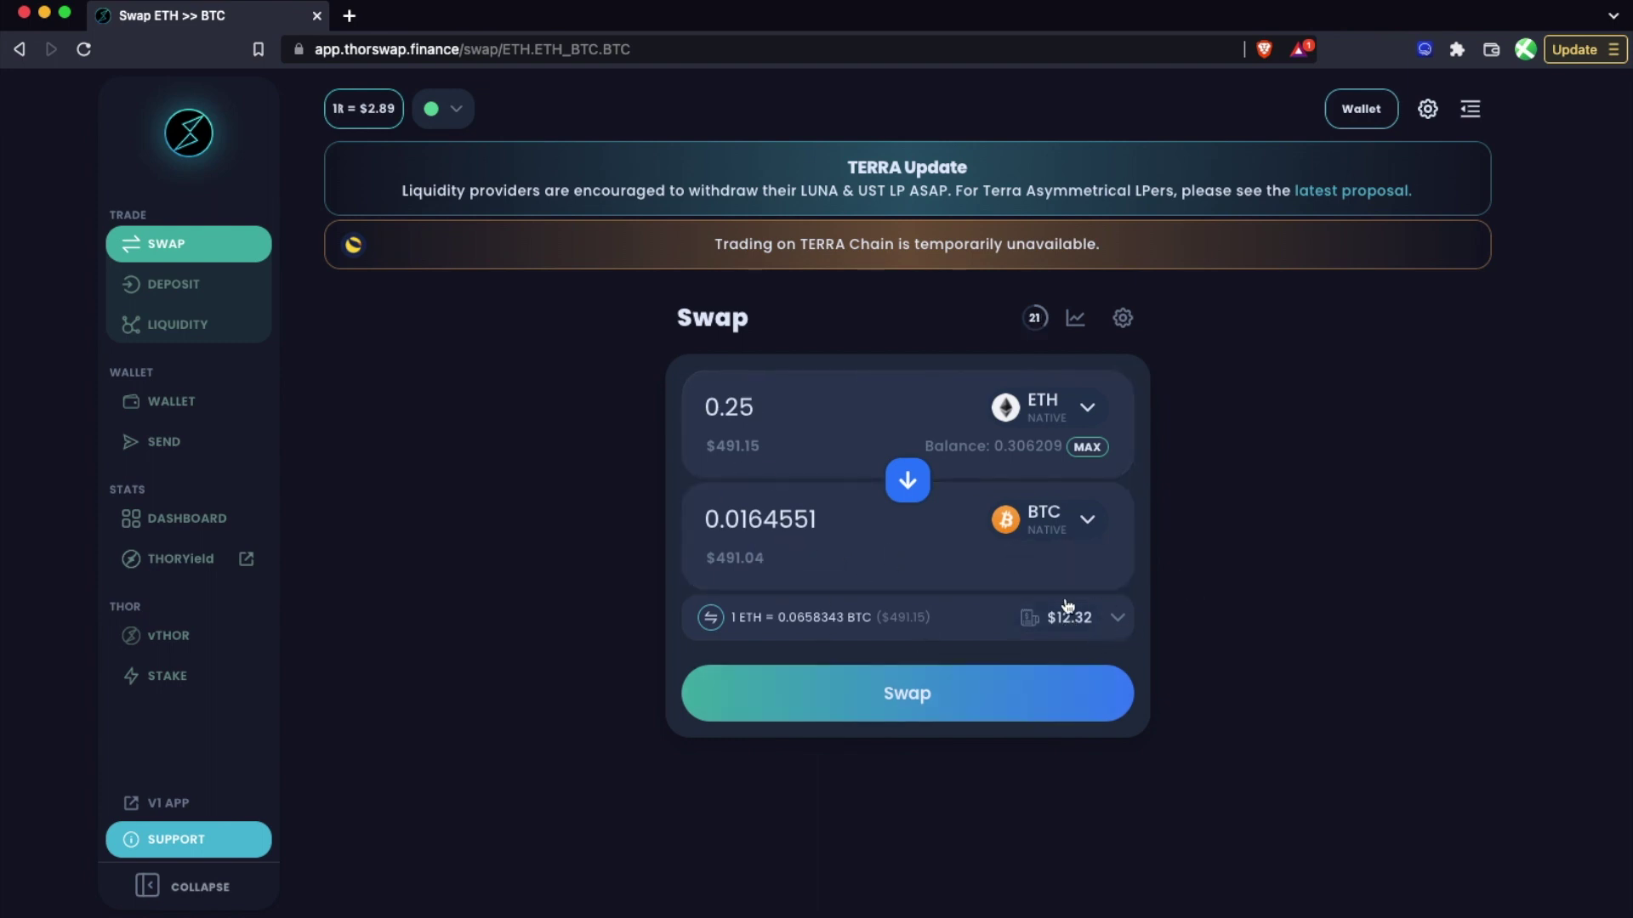
left_click(1118, 619)
scroll(1180, 644, "down", 1)
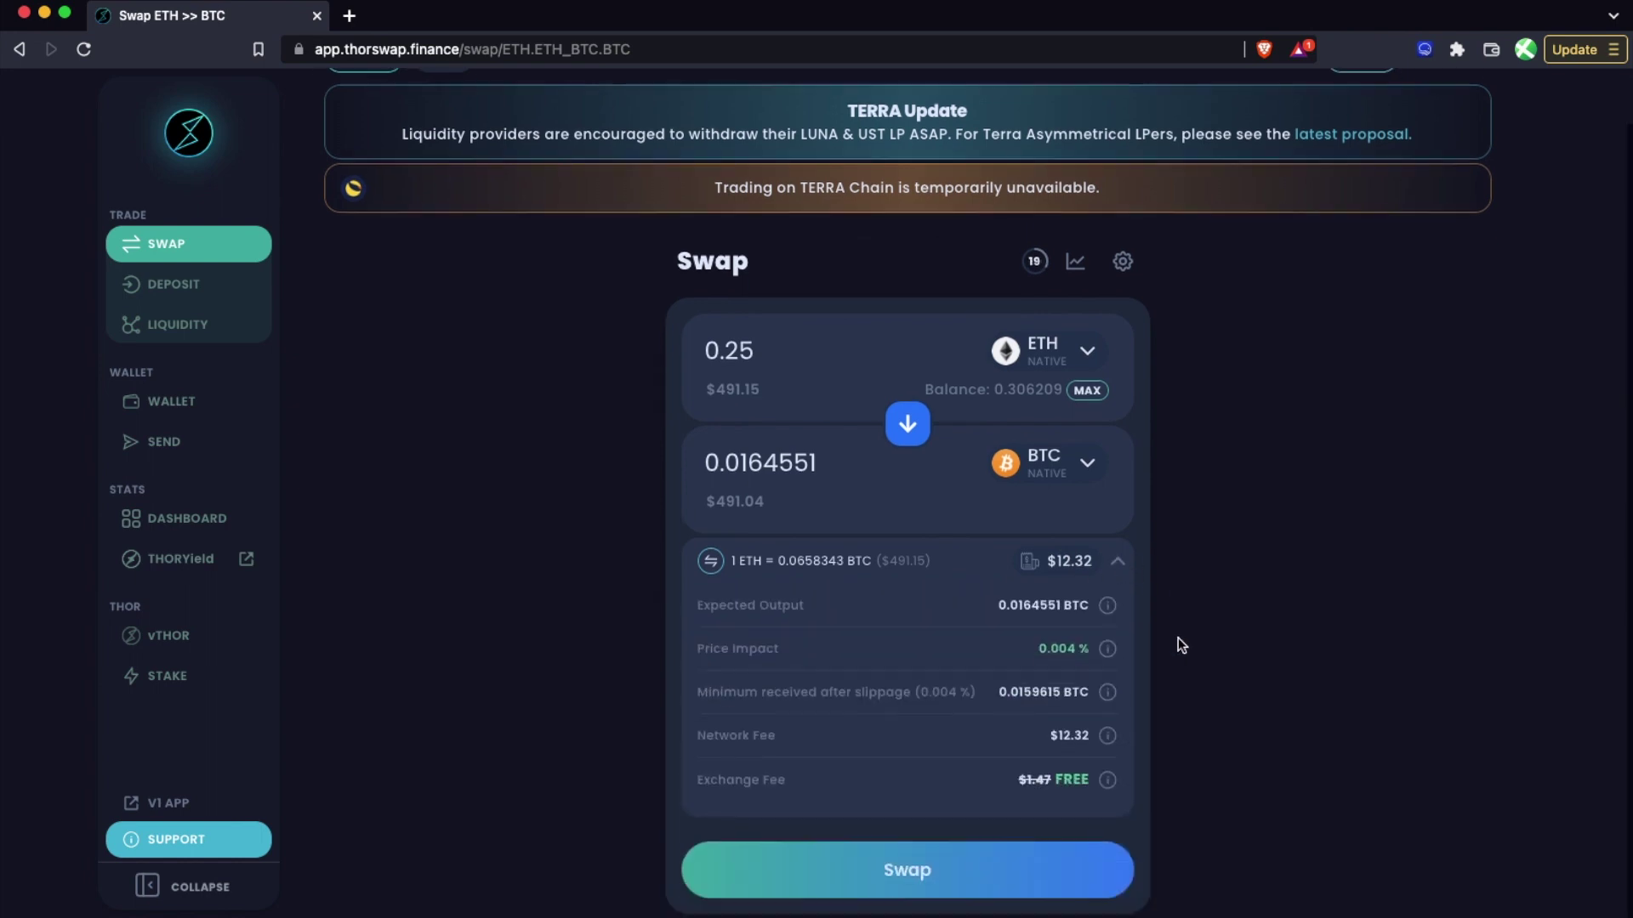
mouse_move(1099, 694)
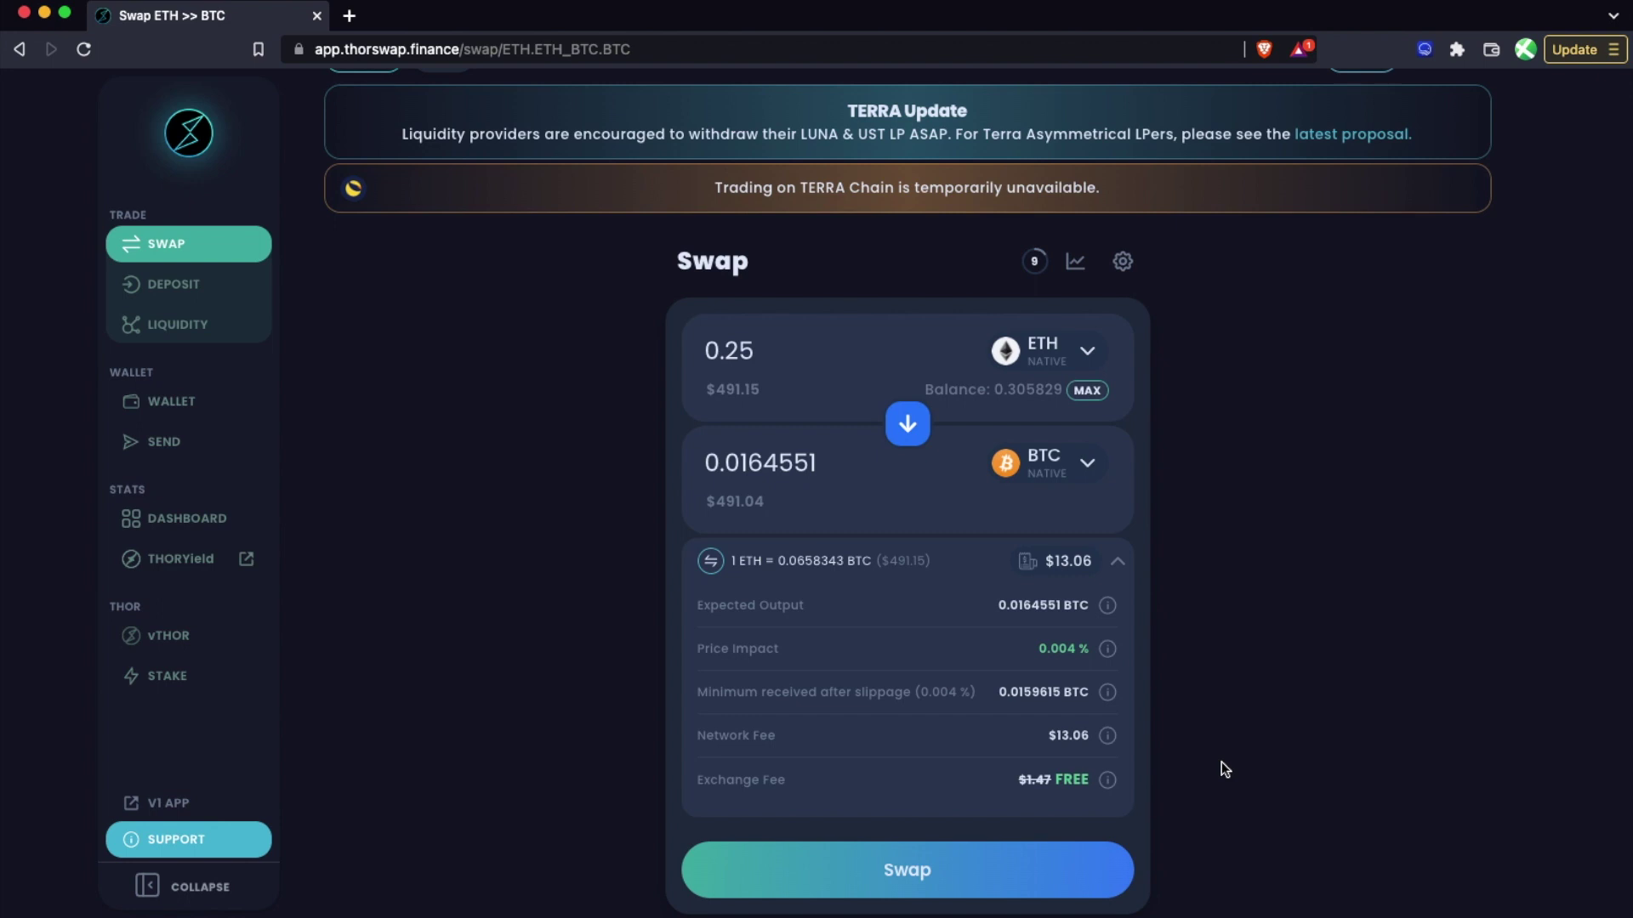
scroll(1221, 762, "up", 2)
left_click(1373, 111)
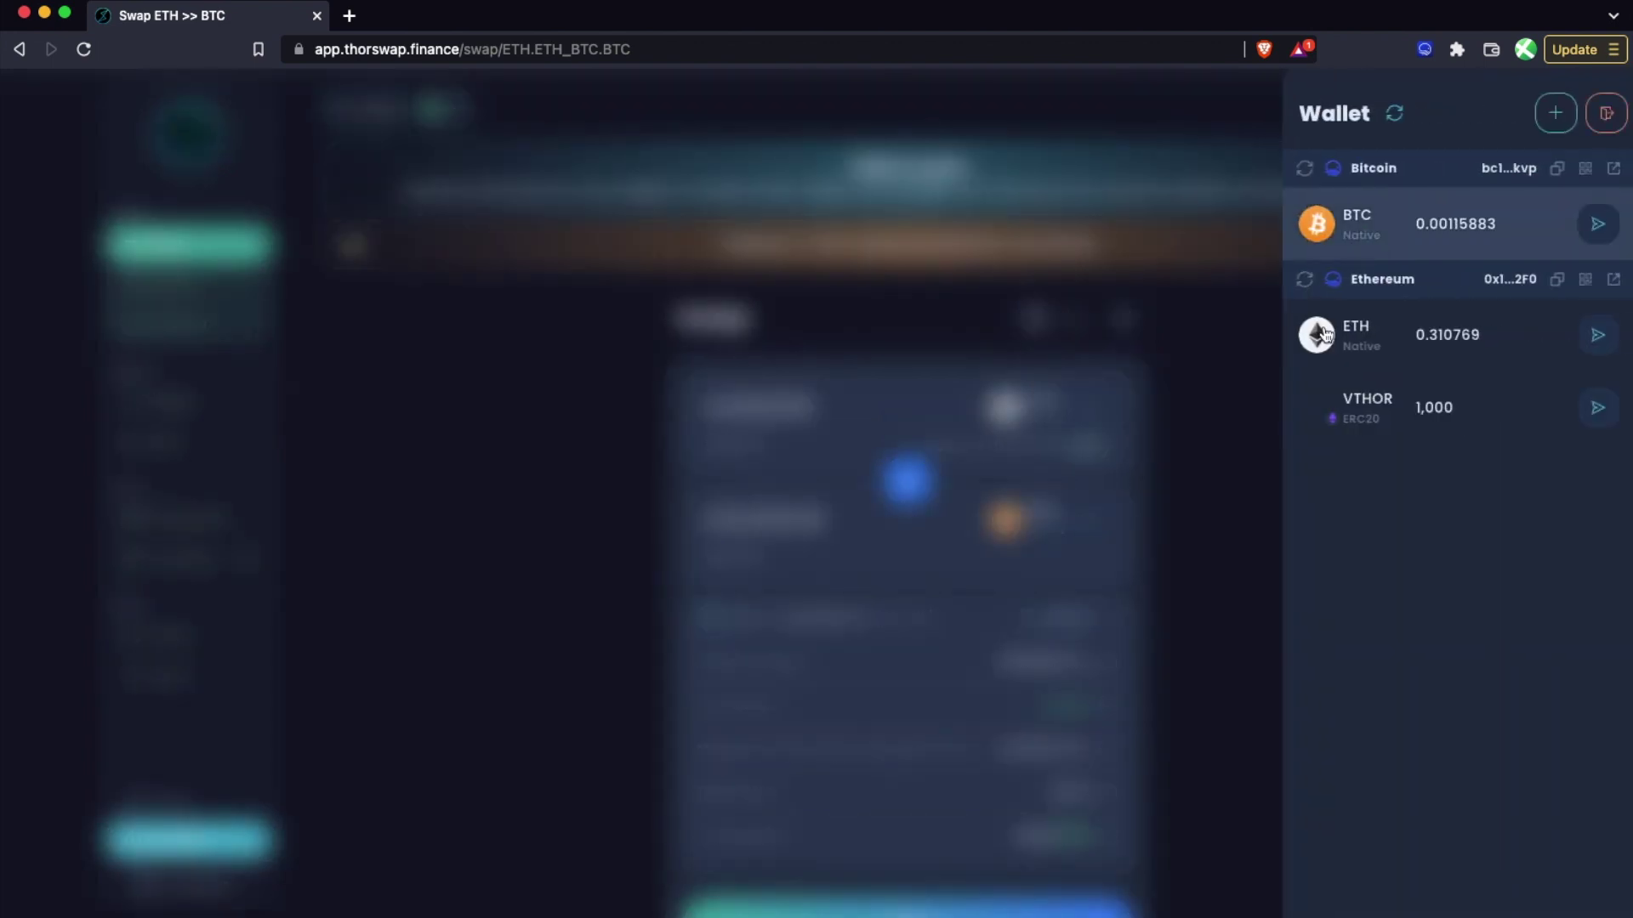
- Close the Wallet drawer, showing 0.0159615 BTC minimum received and a $13.06 fee
left_click(1192, 549)
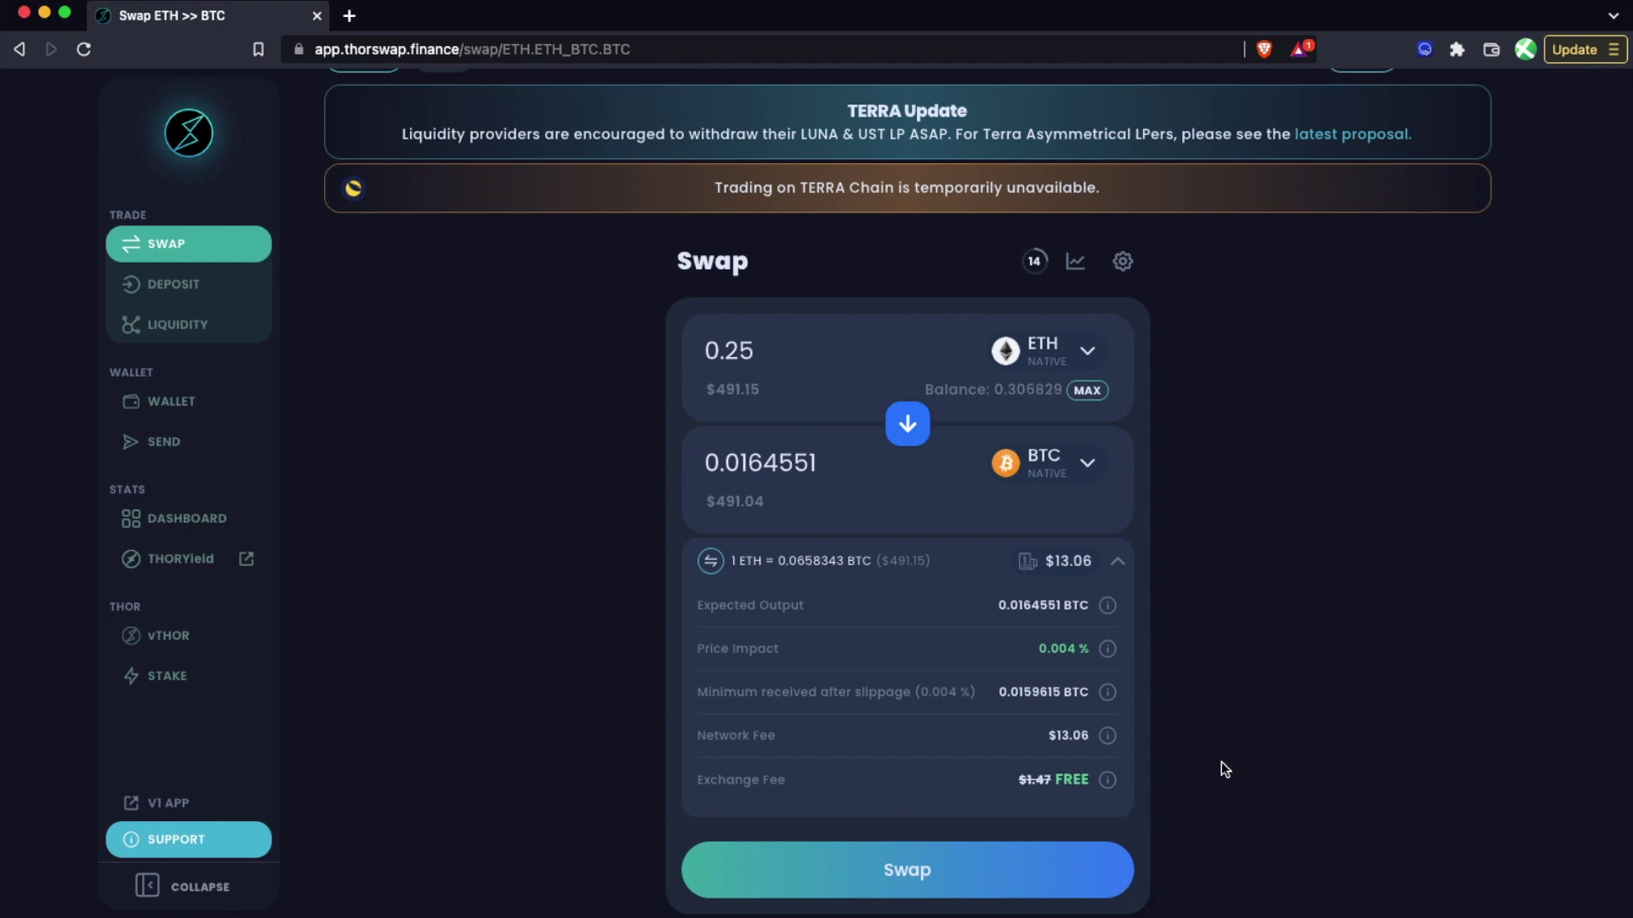
- Submit and confirm the 0.25 ETH to BTC swap for signing in XDEFI
left_click(866, 871)
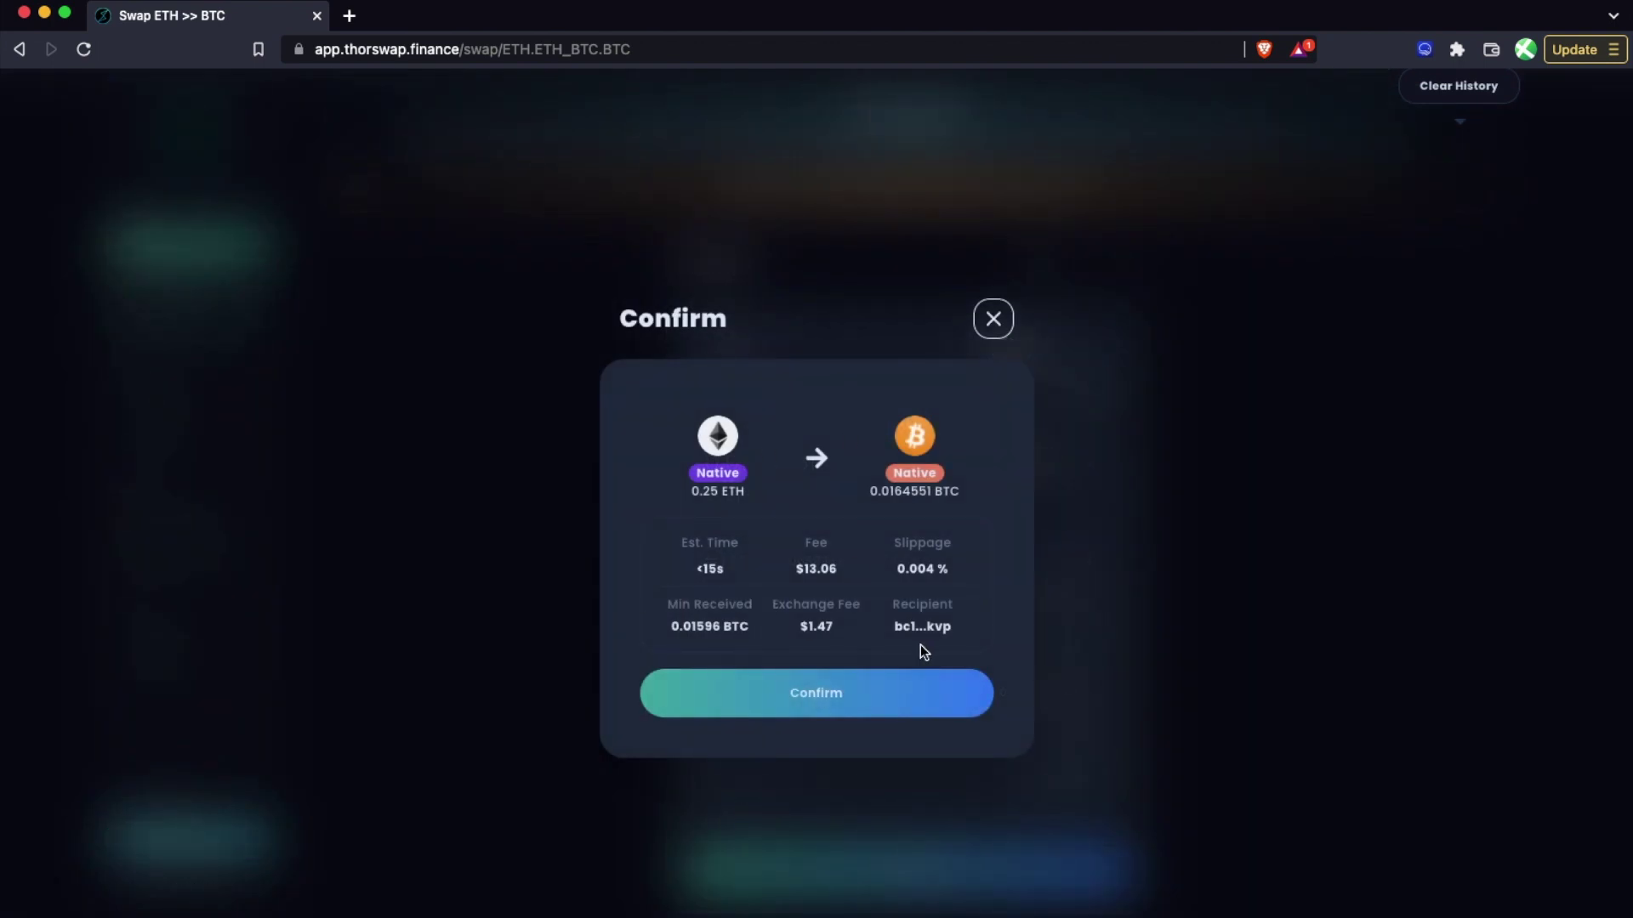
left_click(806, 696)
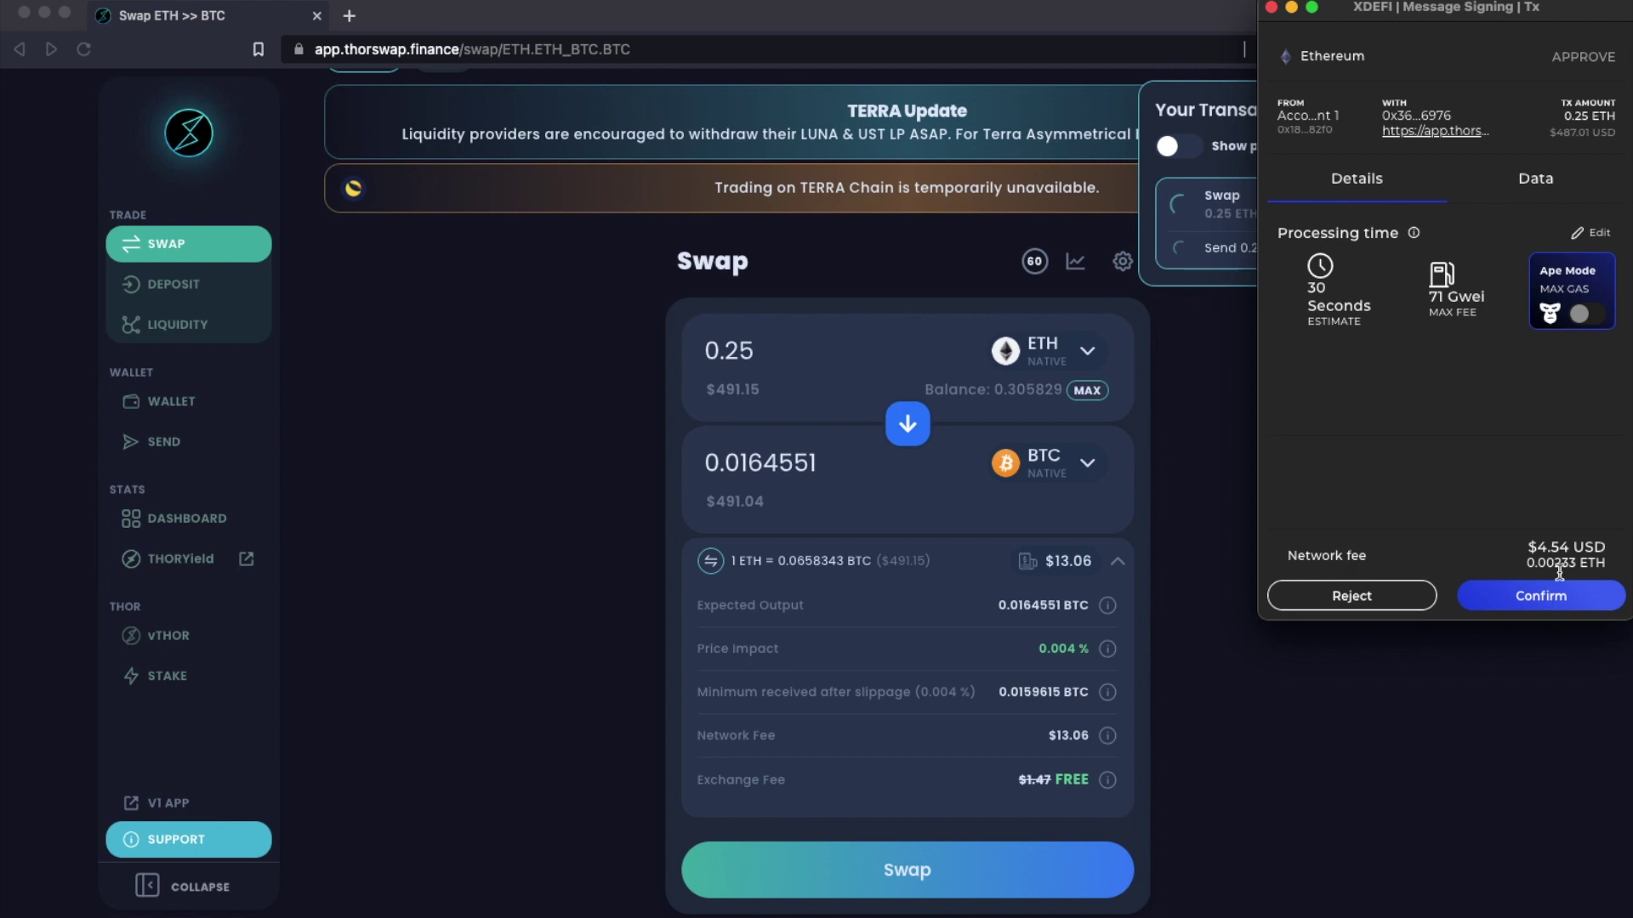
- Sign the 0.25 ETH transaction in XDEFI, completing the swap for 0.0162788 BTC
left_click(1540, 597)
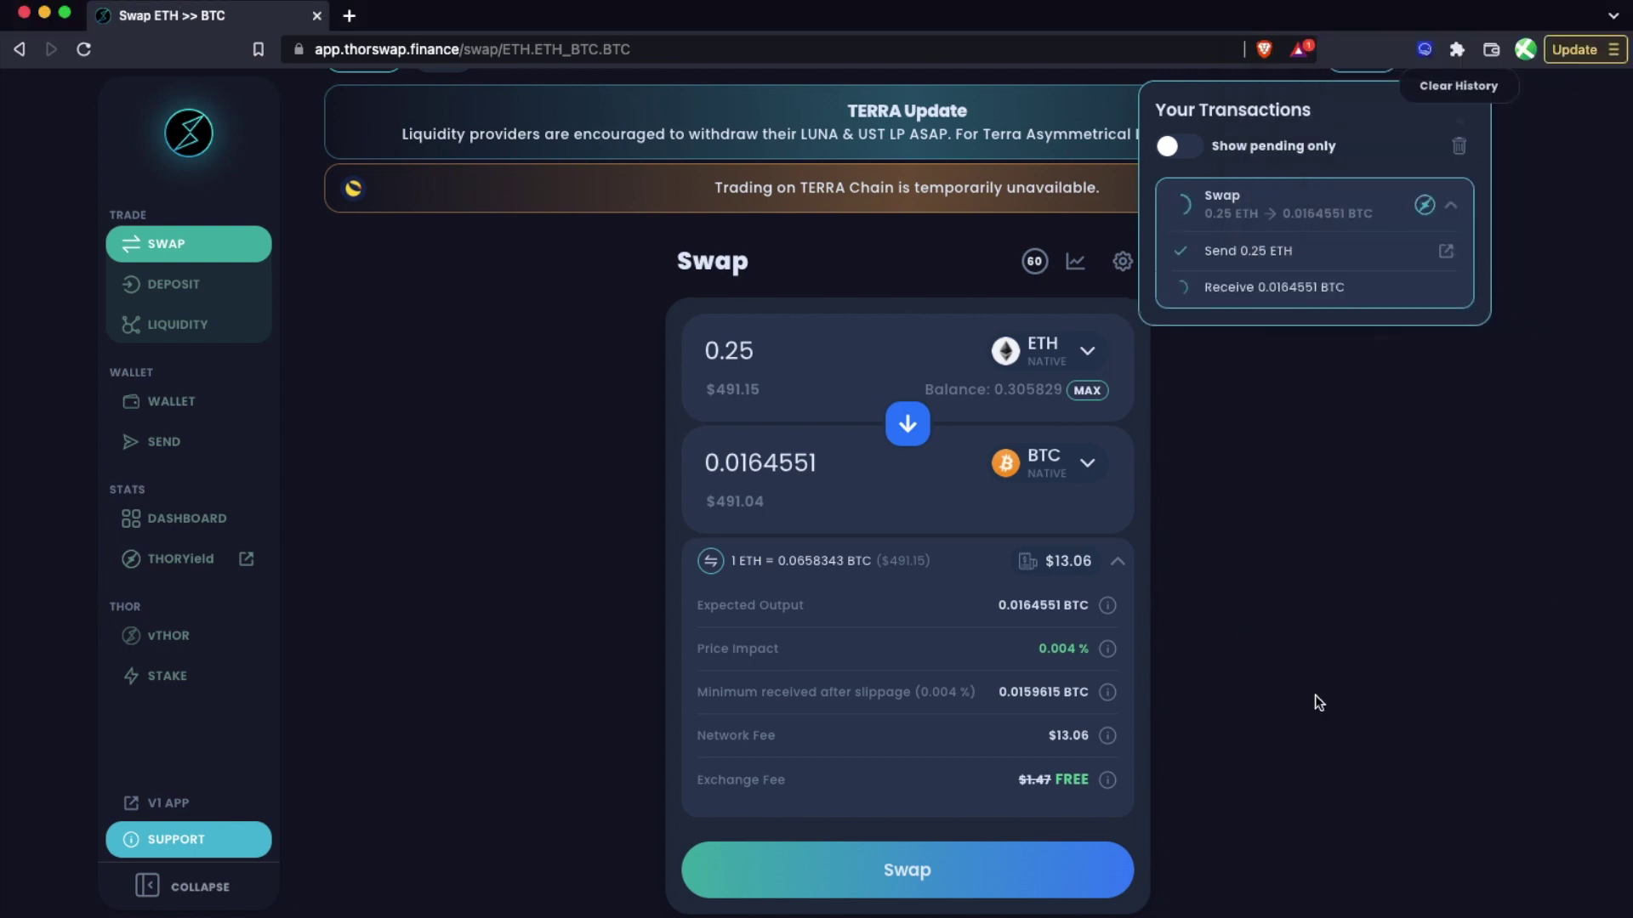
scroll(1315, 697, "up", 1)
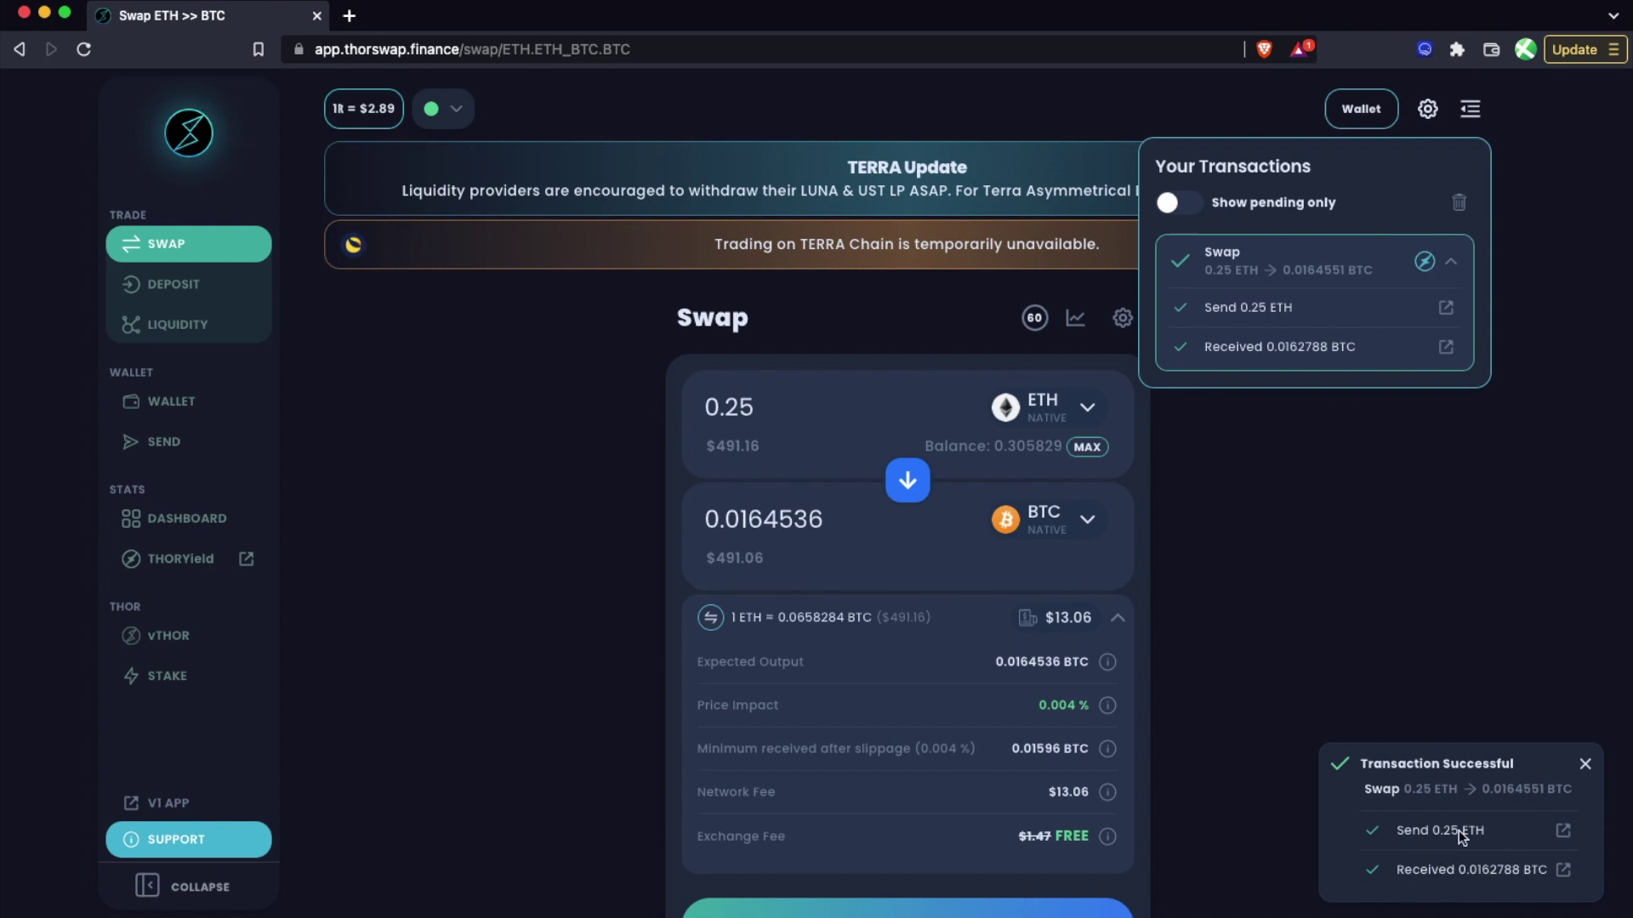
- Once 0.0162788 BTC is received, open Wallet showing BTC 0.0174377 and ETH 0.310769
left_click(1361, 108)
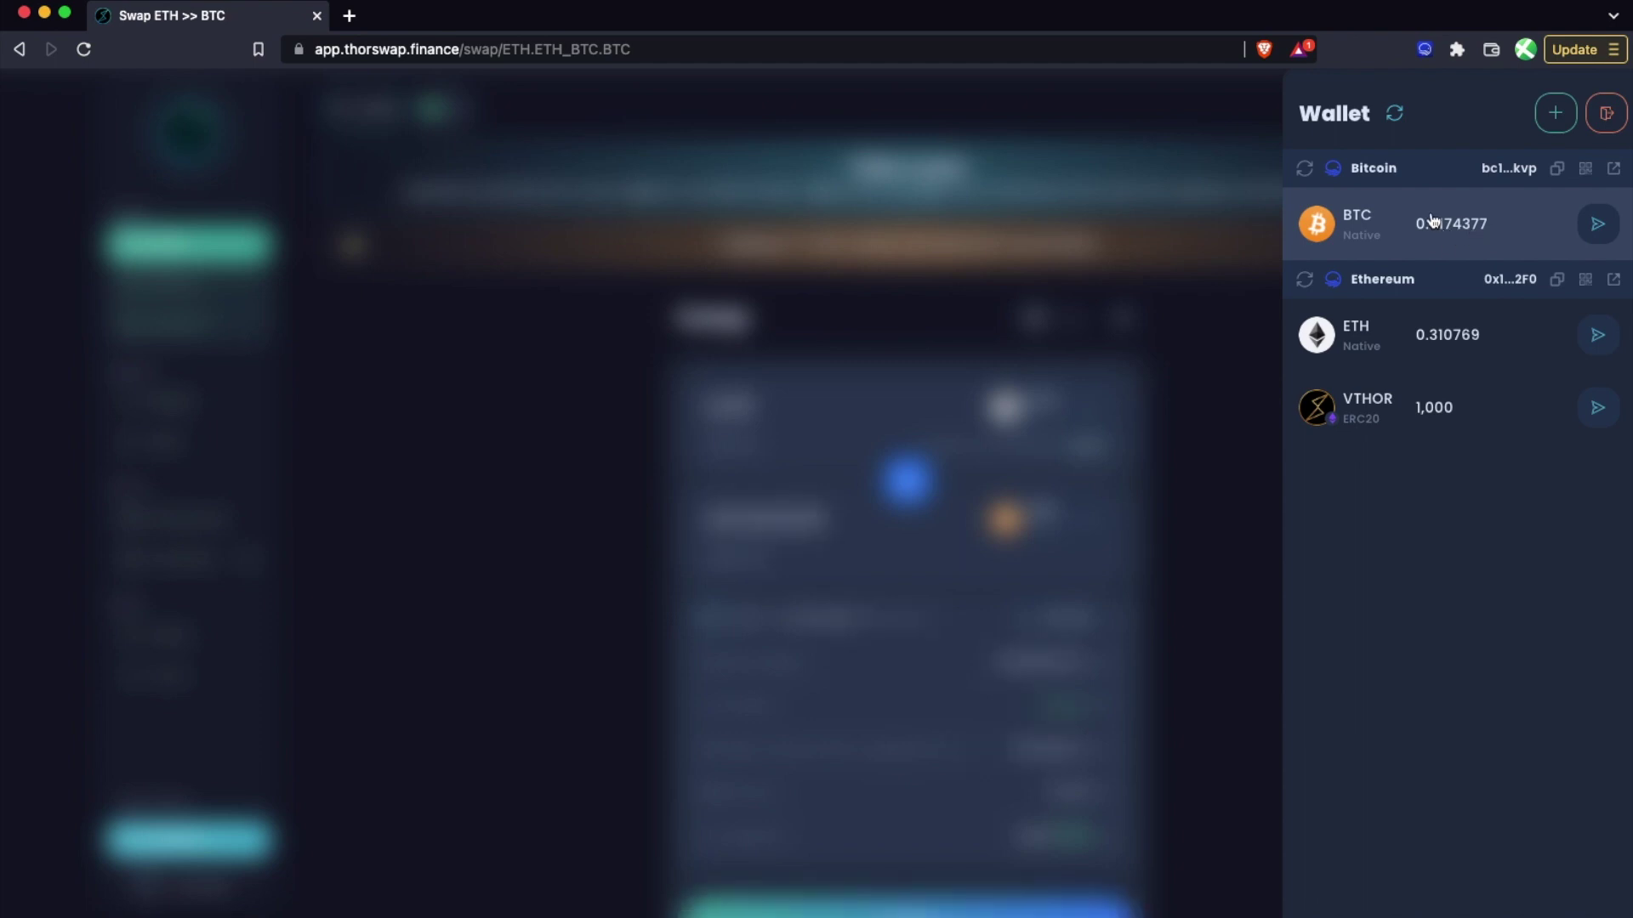
- Close the Wallet drawer with Escape after checking balances, returning to the swap form
key("Escape")
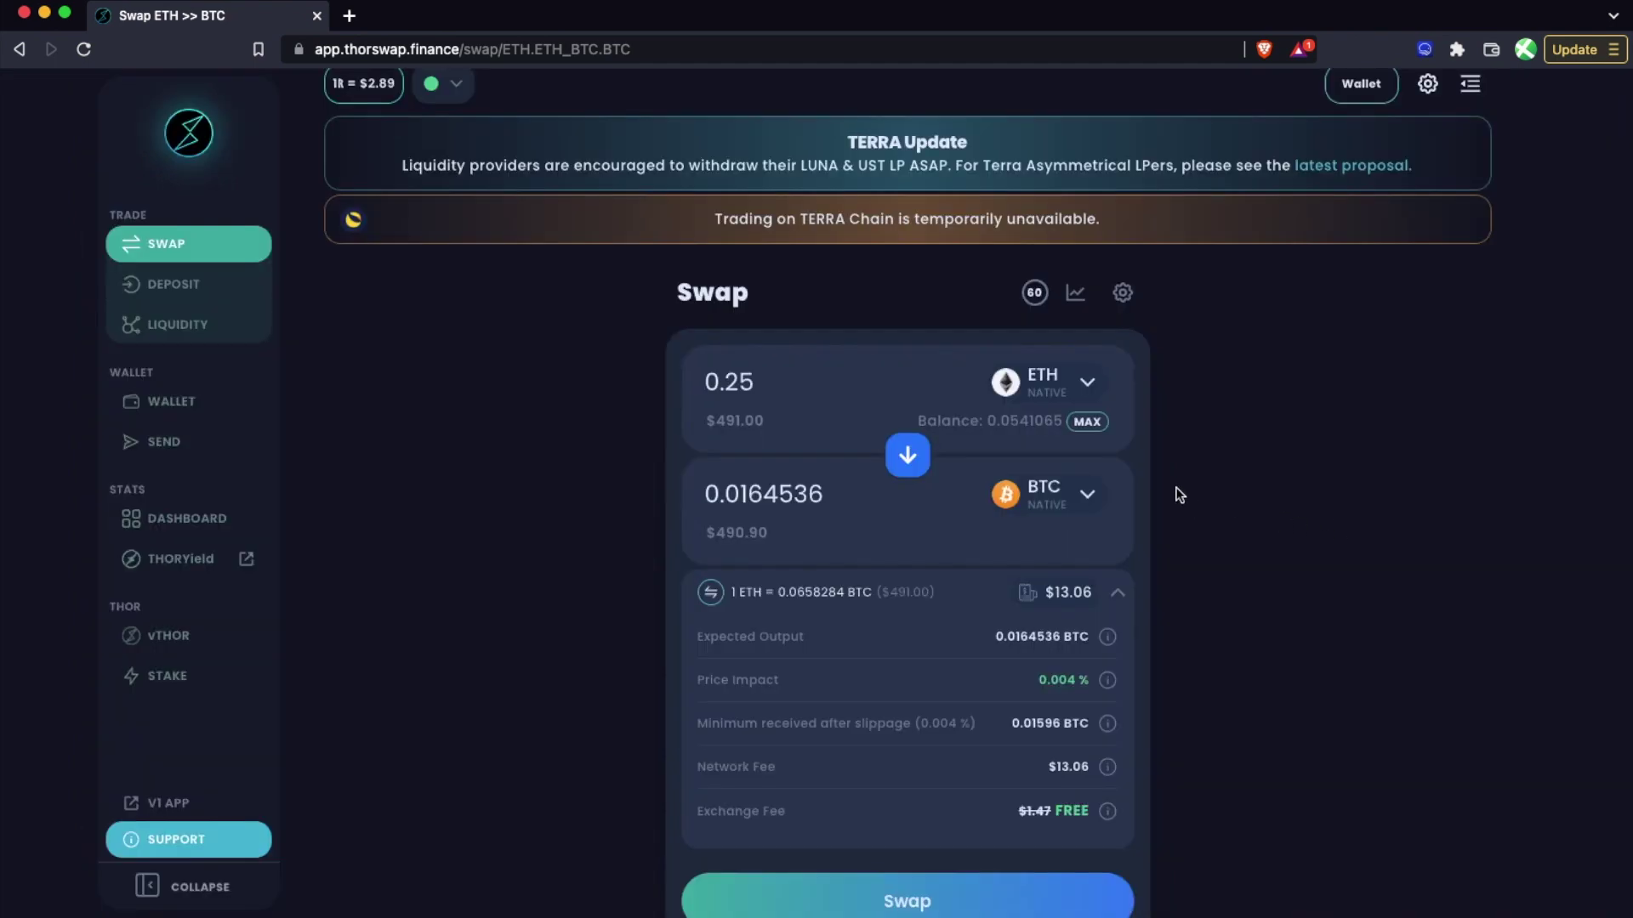
scroll(1176, 493, "up", 1)
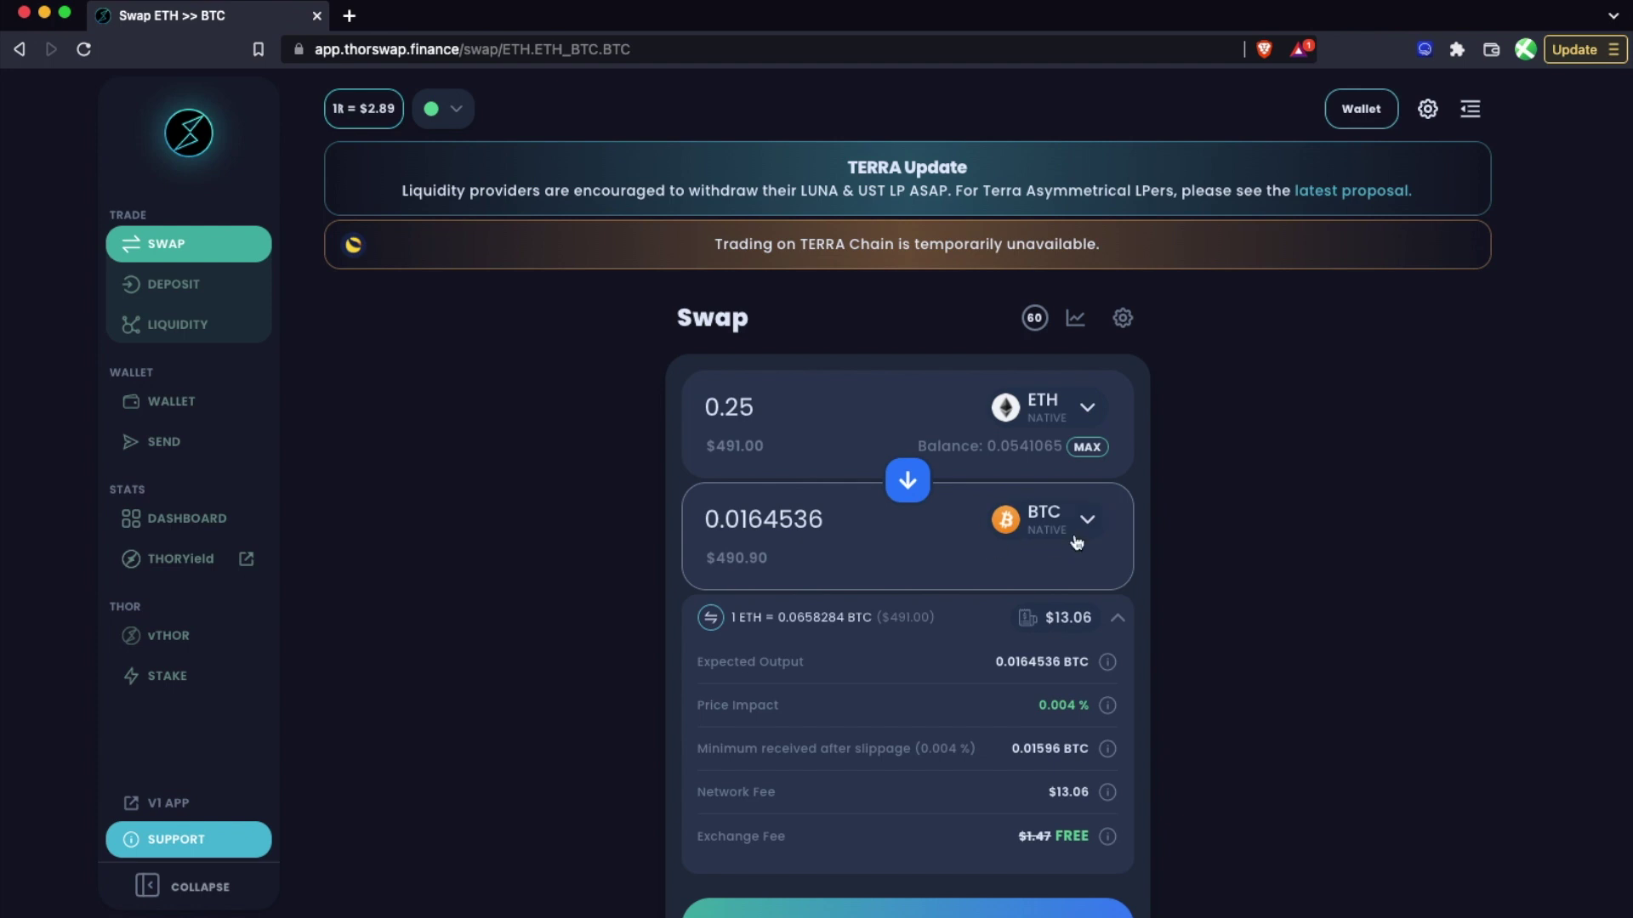
- Flip the swap direction to BTC >> ETH and bring up the wallet balances panel
left_click(907, 483)
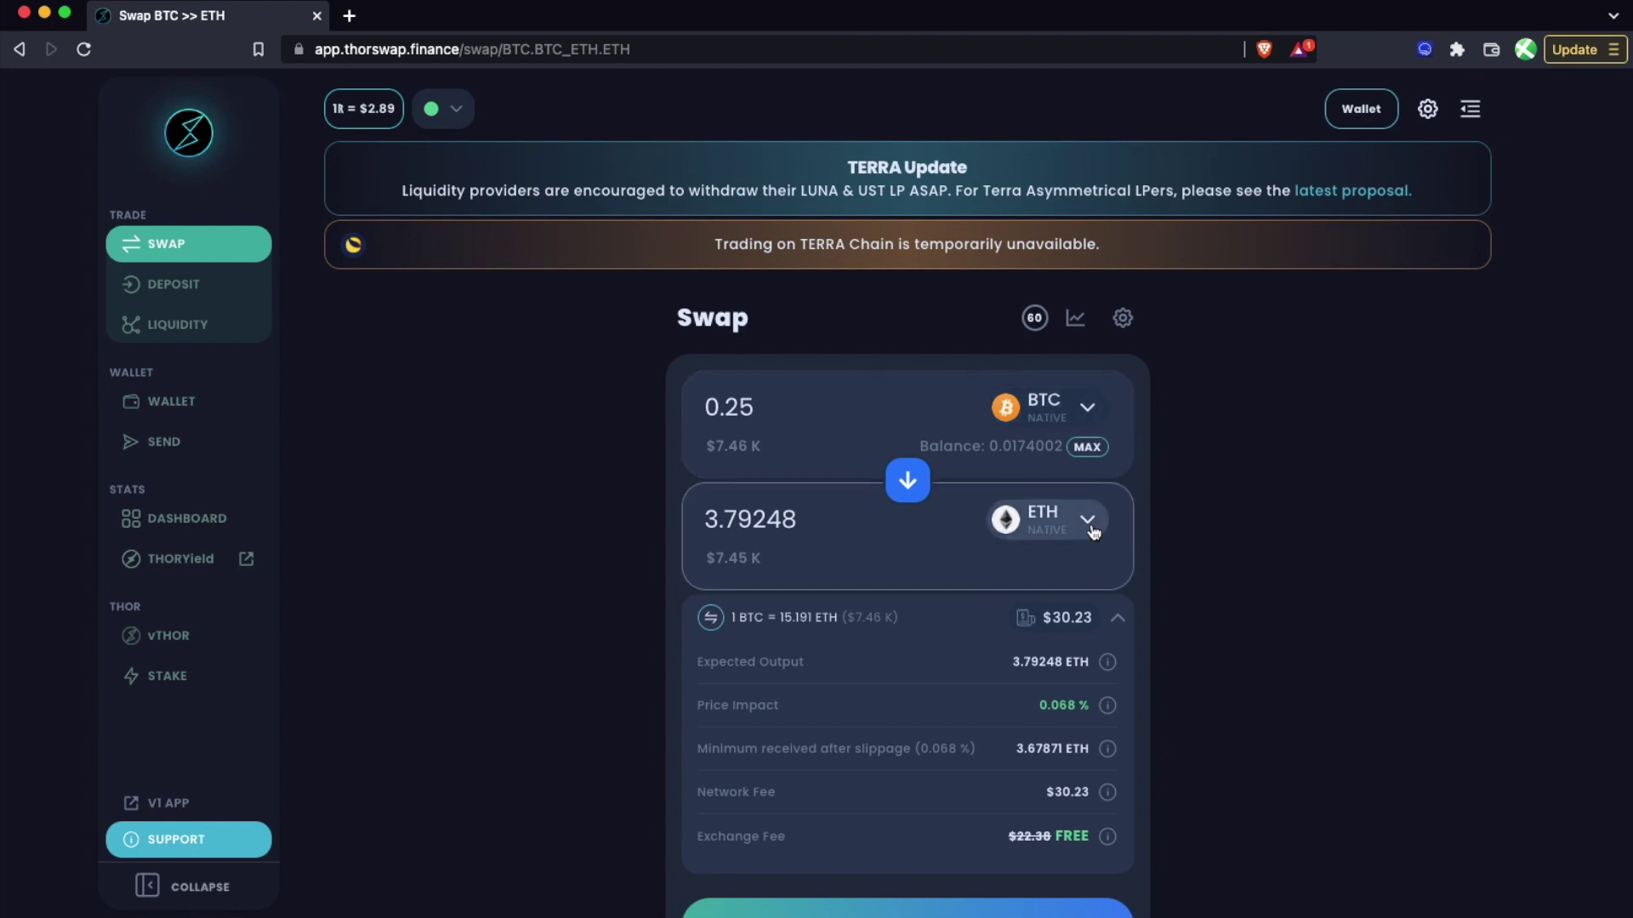
scroll(1093, 532, "down", 1)
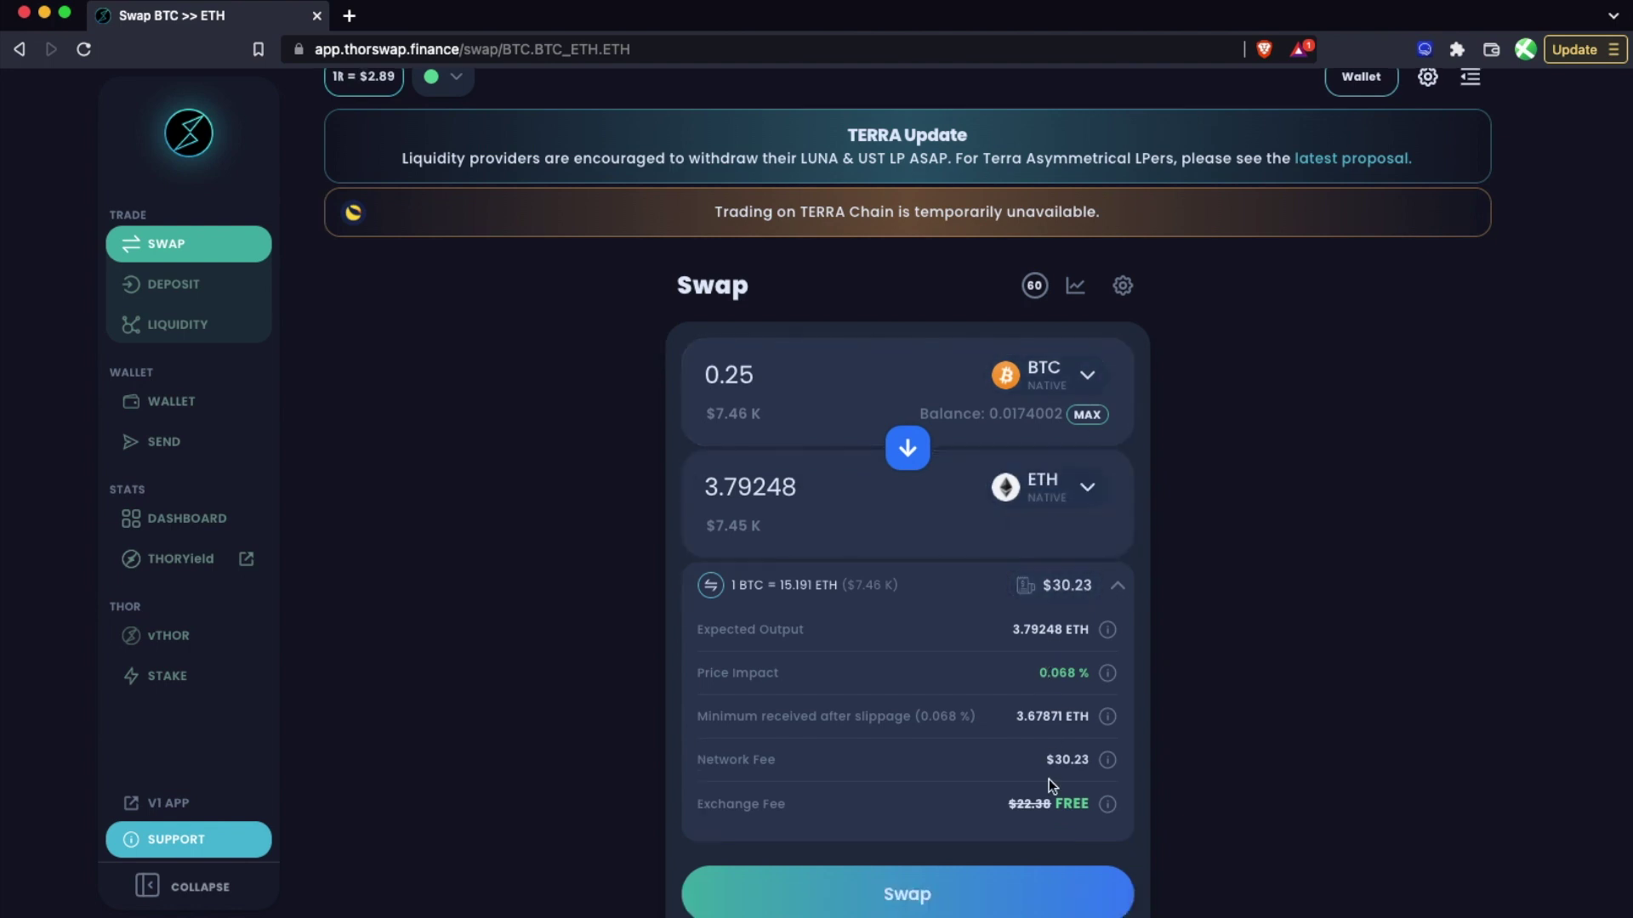
scroll(1049, 656, "up", 1)
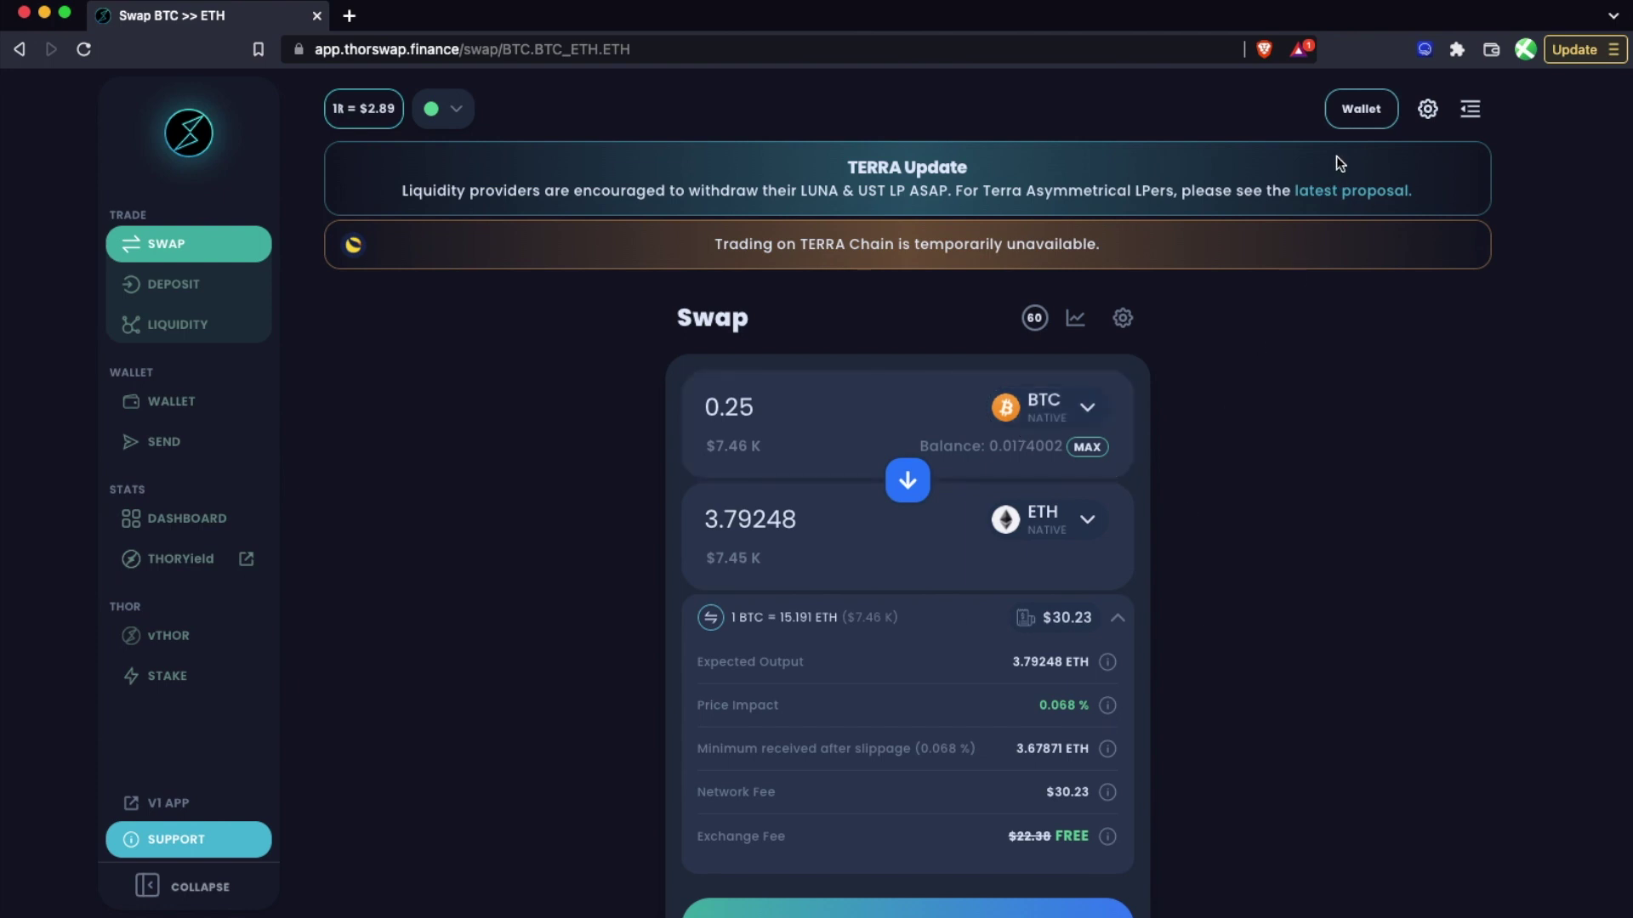
left_click(1353, 113)
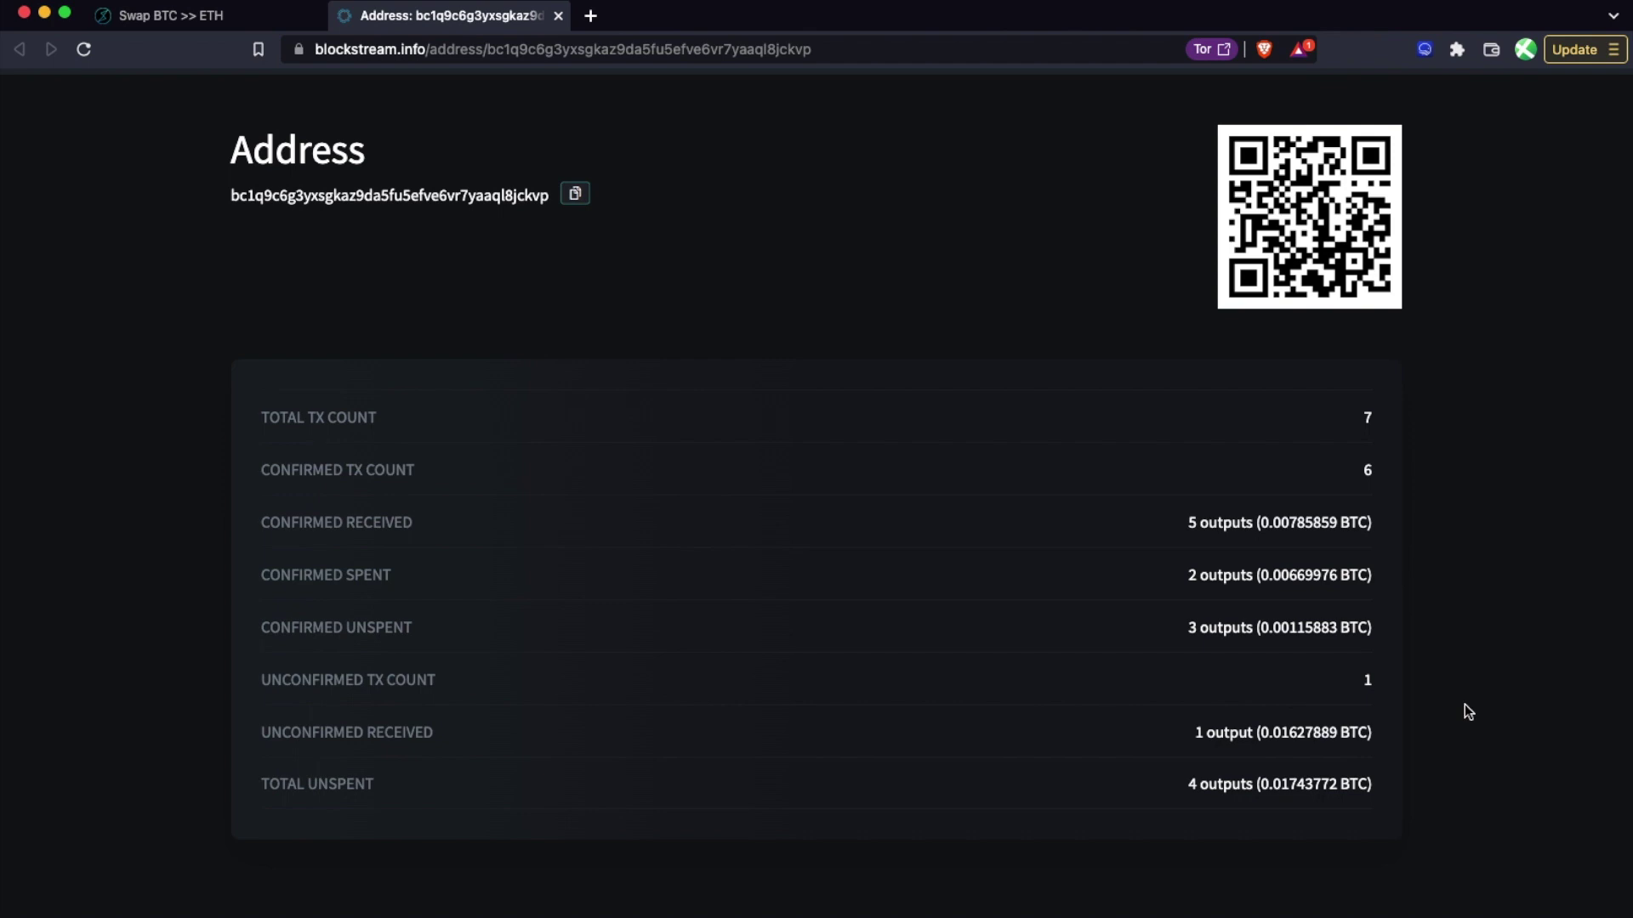
- Return from Blockstream Explorer to the THORSwap tab showing BTC 0.0174377 and ETH 0.0590465
left_click(159, 23)
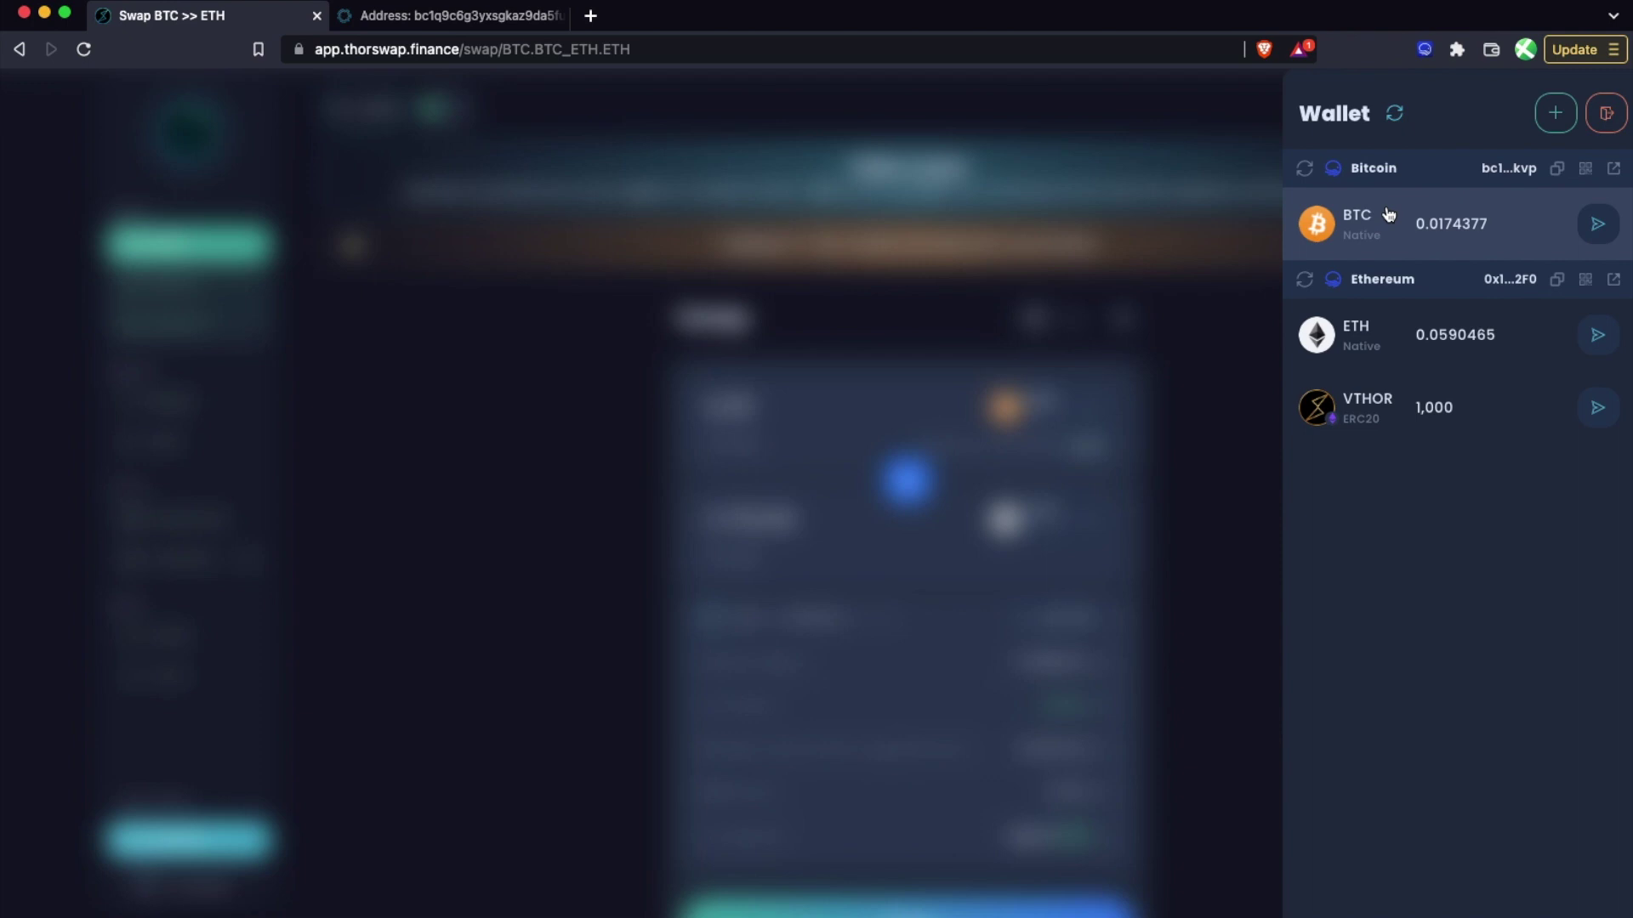
- Close the wallet panel, enter 0.016 BTC to sell, and open the swap confirmation summary
left_click(464, 18)
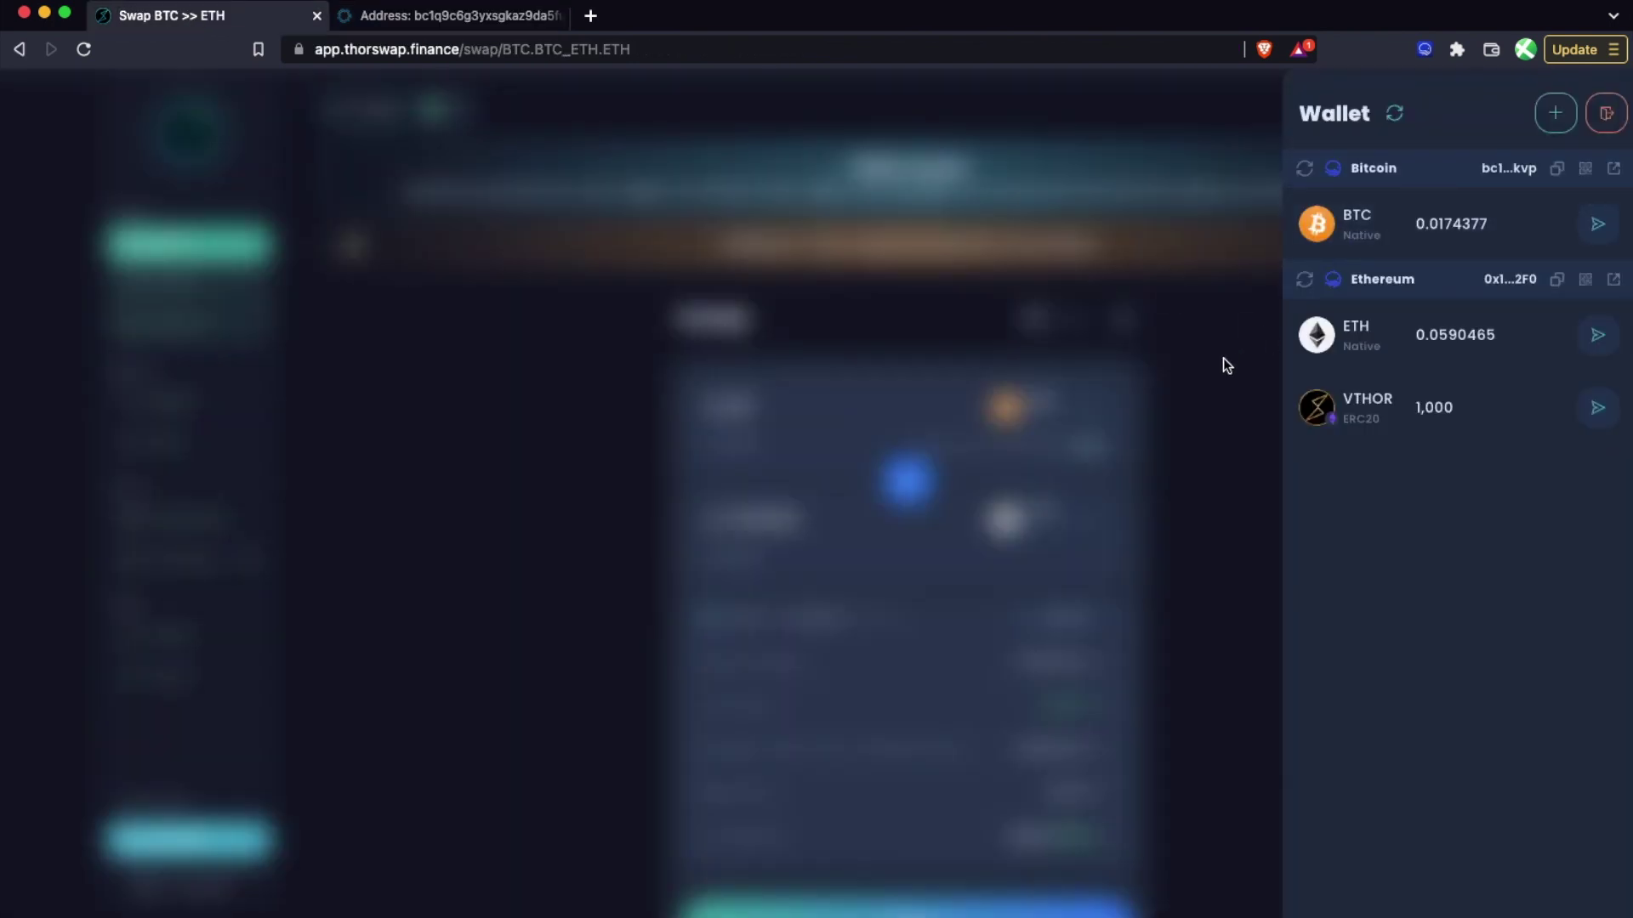
left_click(1224, 366)
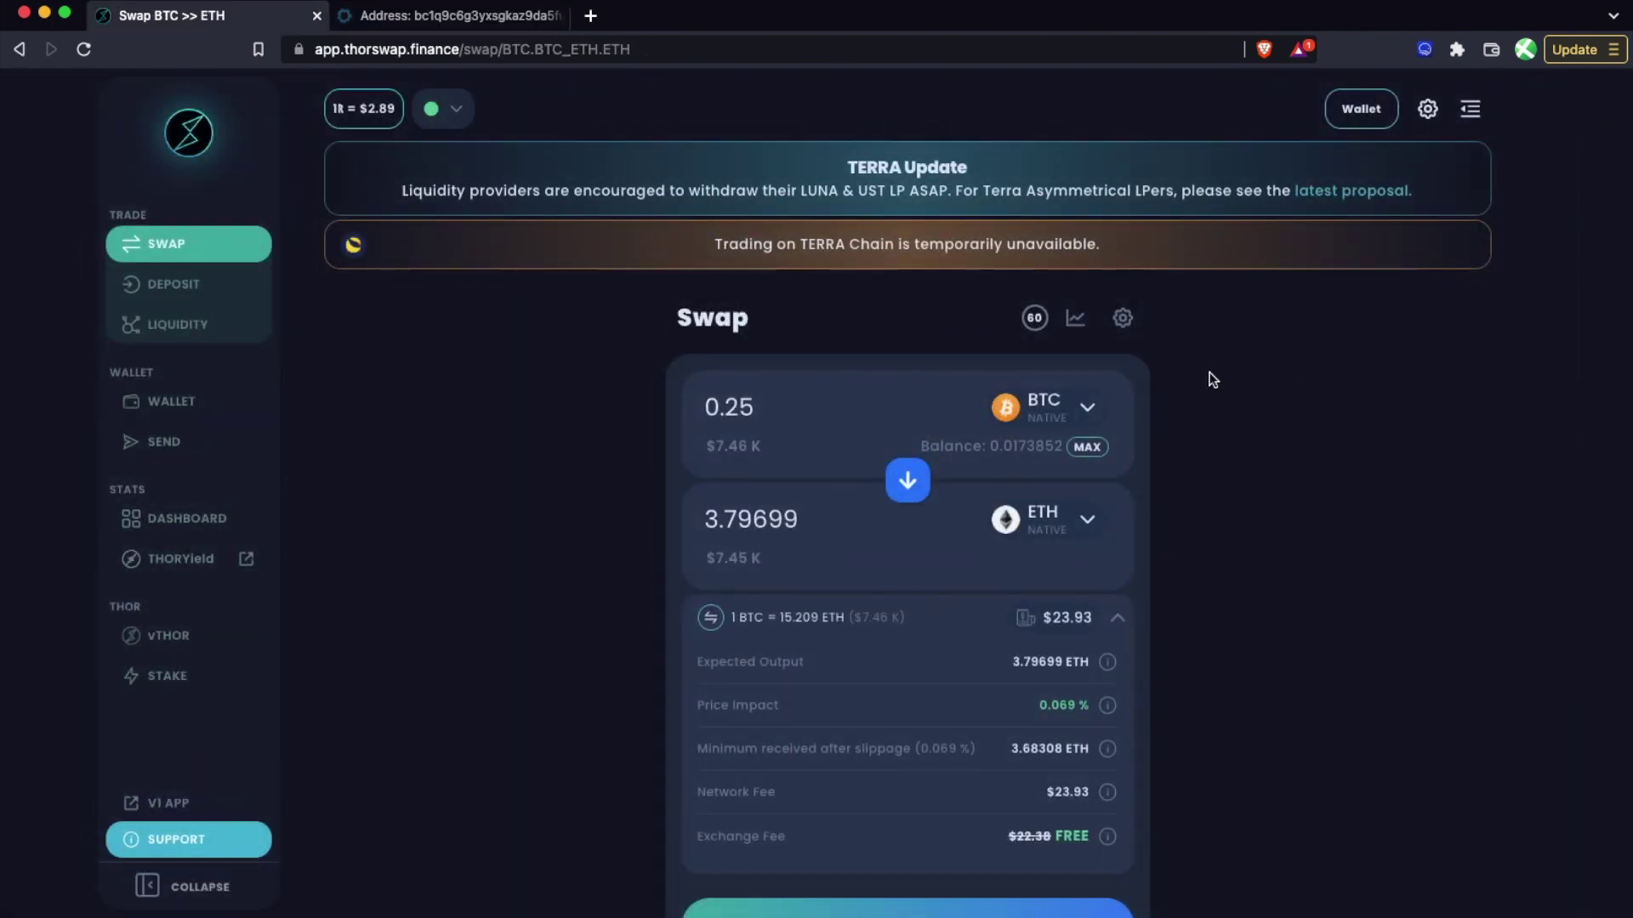
scroll(845, 445, "down", 1)
left_click(845, 389)
key("BackSpace")
key("BackSpace")
key("BackSpace")
key("BackSpace")
type("0.01")
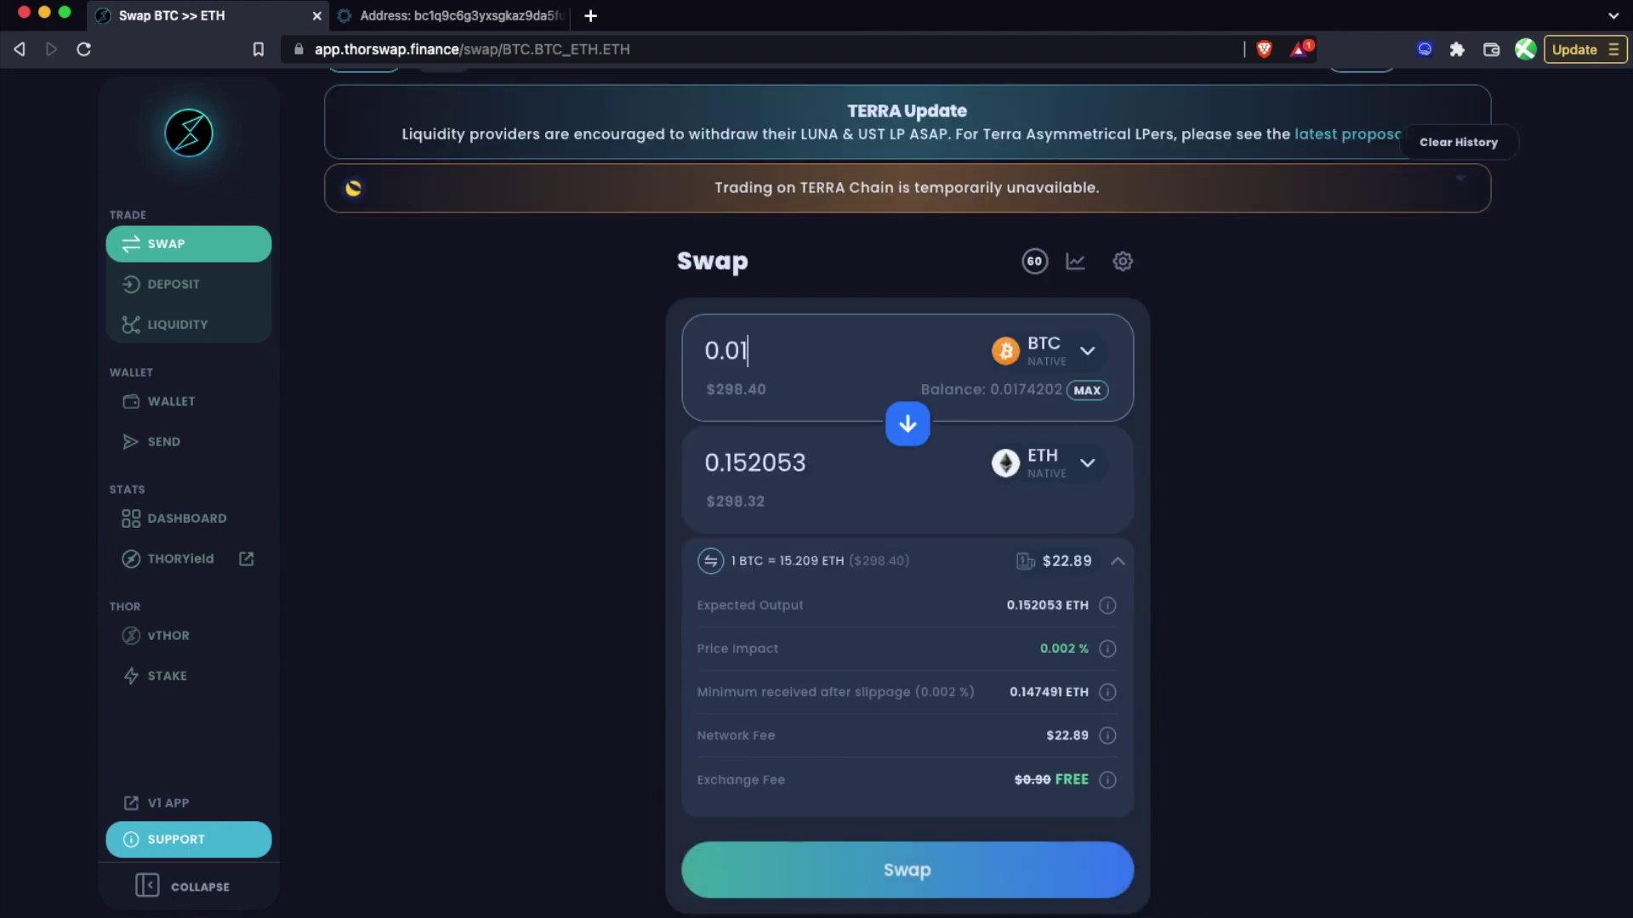
type("6")
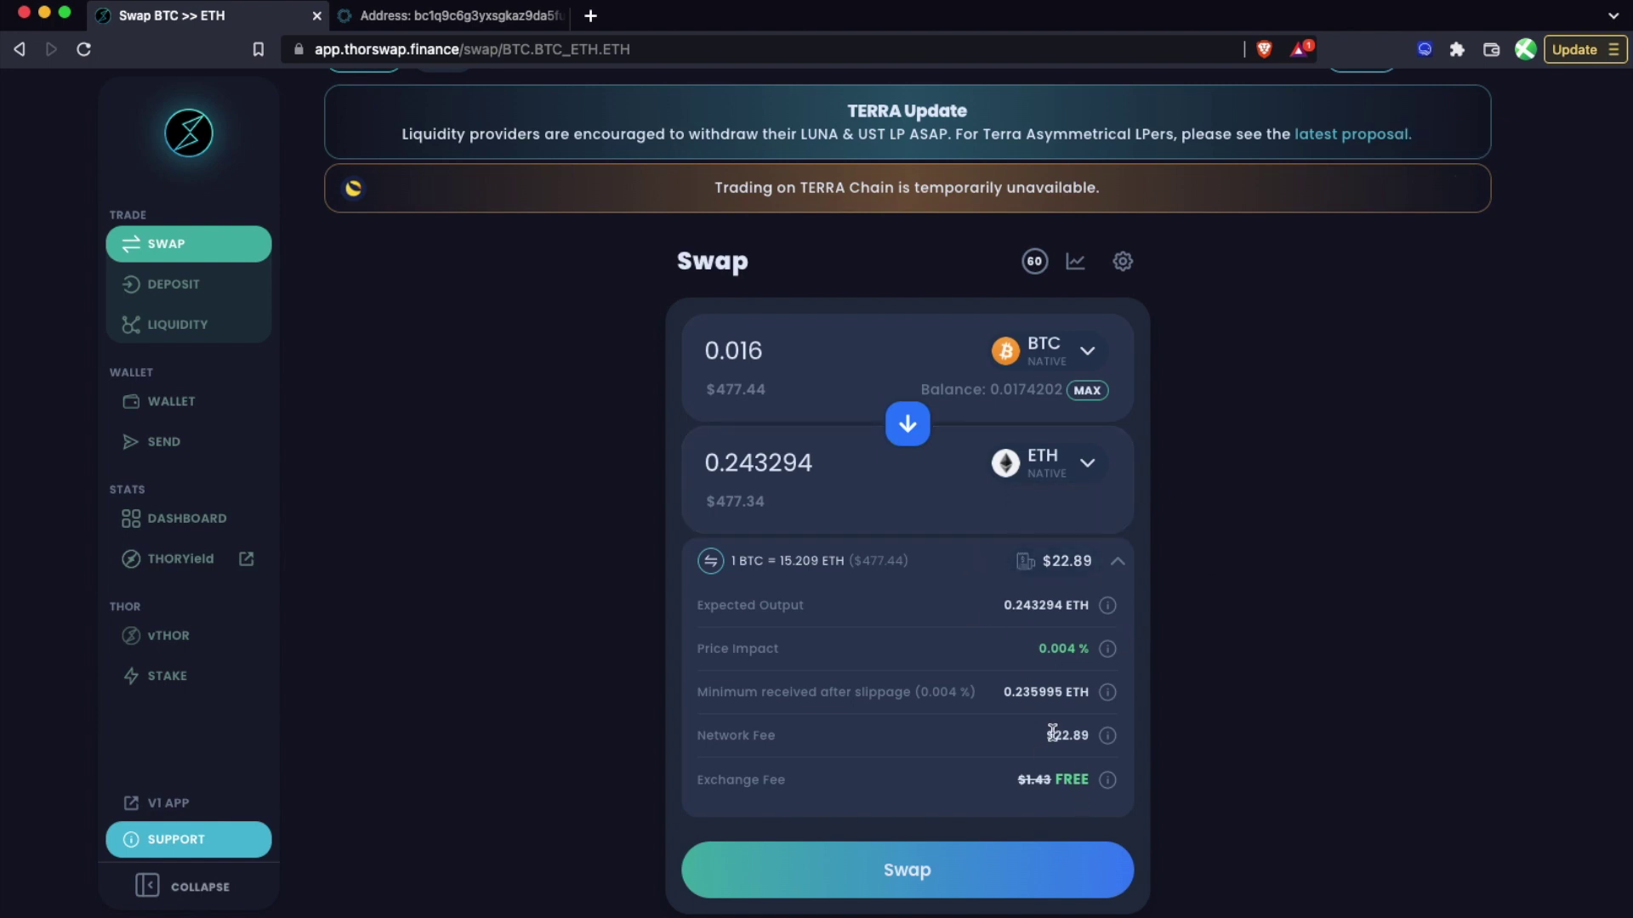
left_click(913, 862)
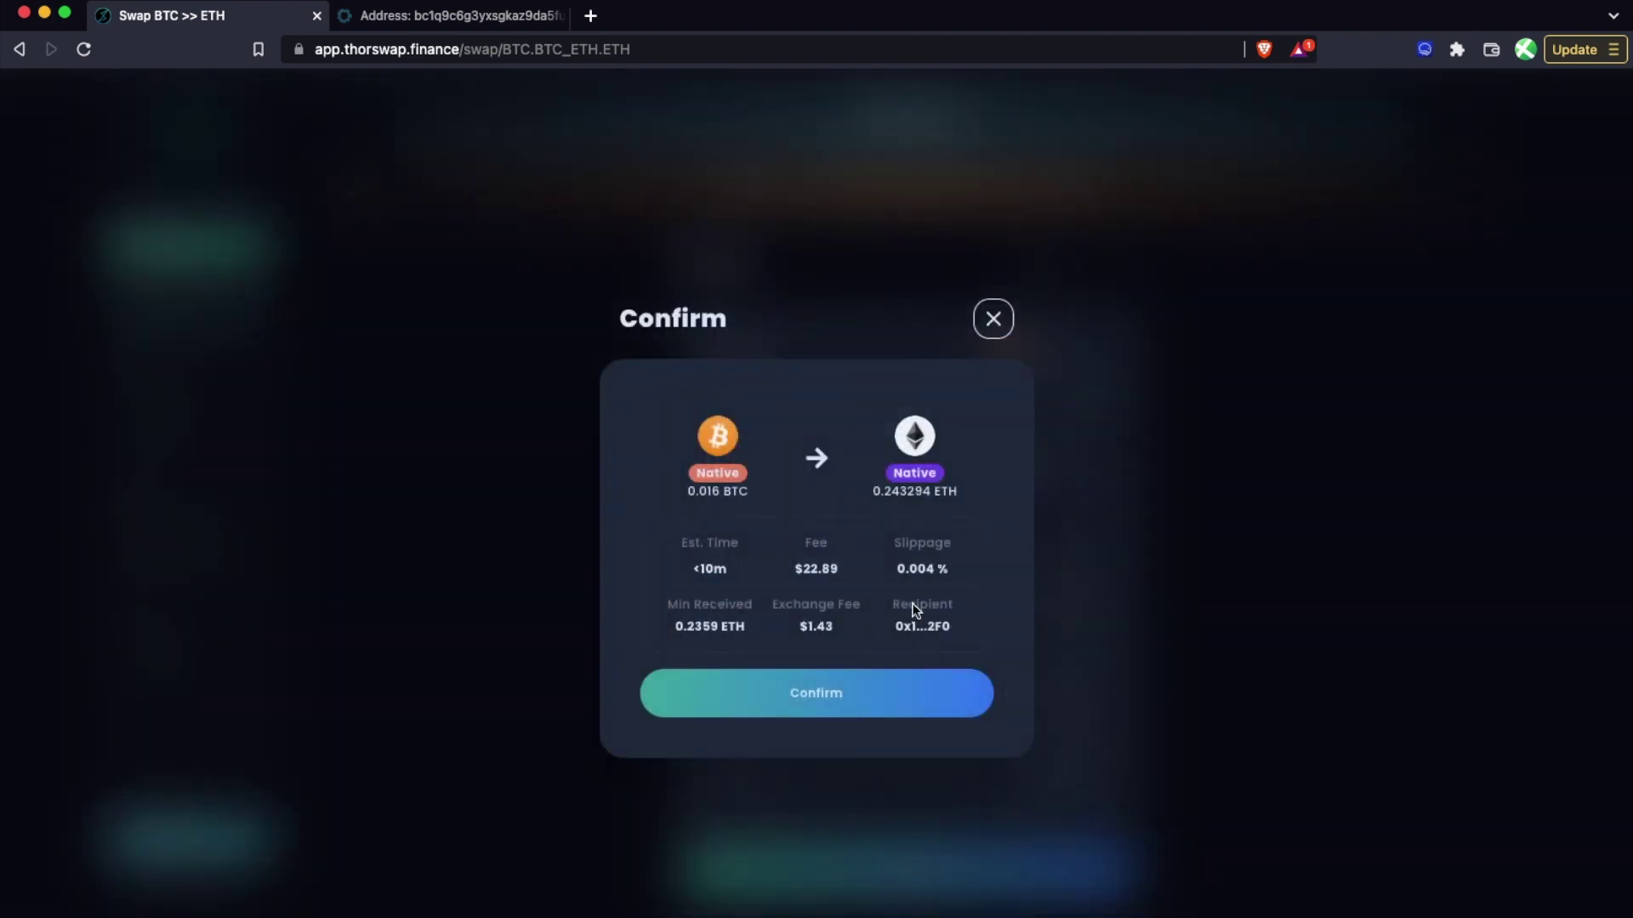
- Confirm the 0.016 BTC to ETH swap so XDEFI shows its signing request
left_click(875, 704)
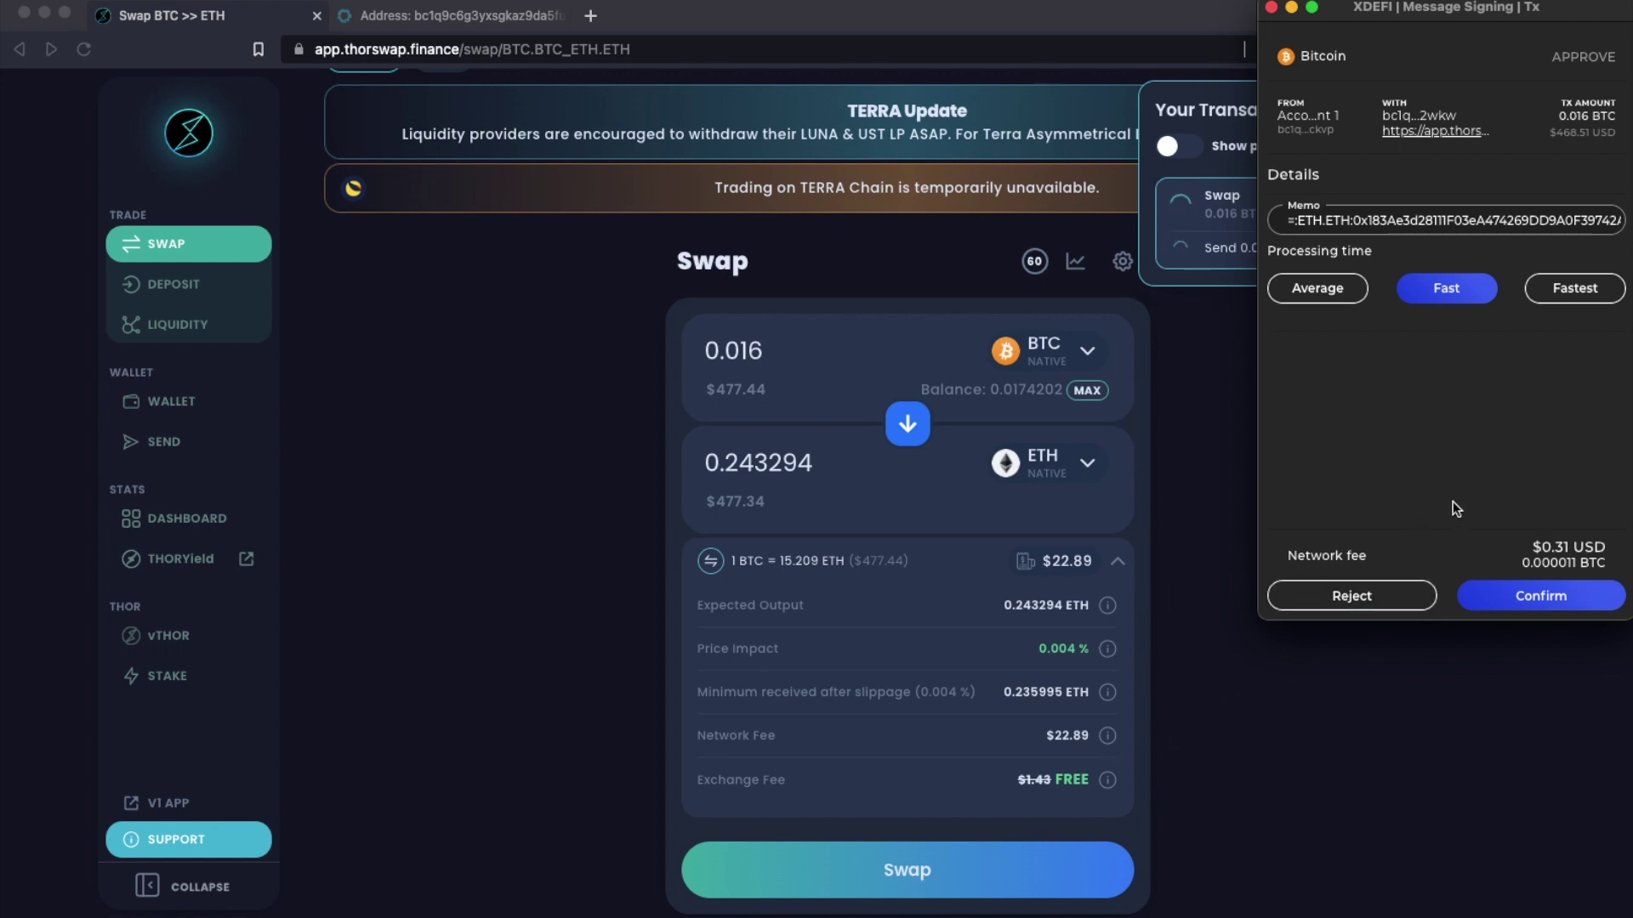
- Approve the 0.016 BTC transaction in XDEFI and wait for 0.221643 ETH to be received
left_click(1546, 598)
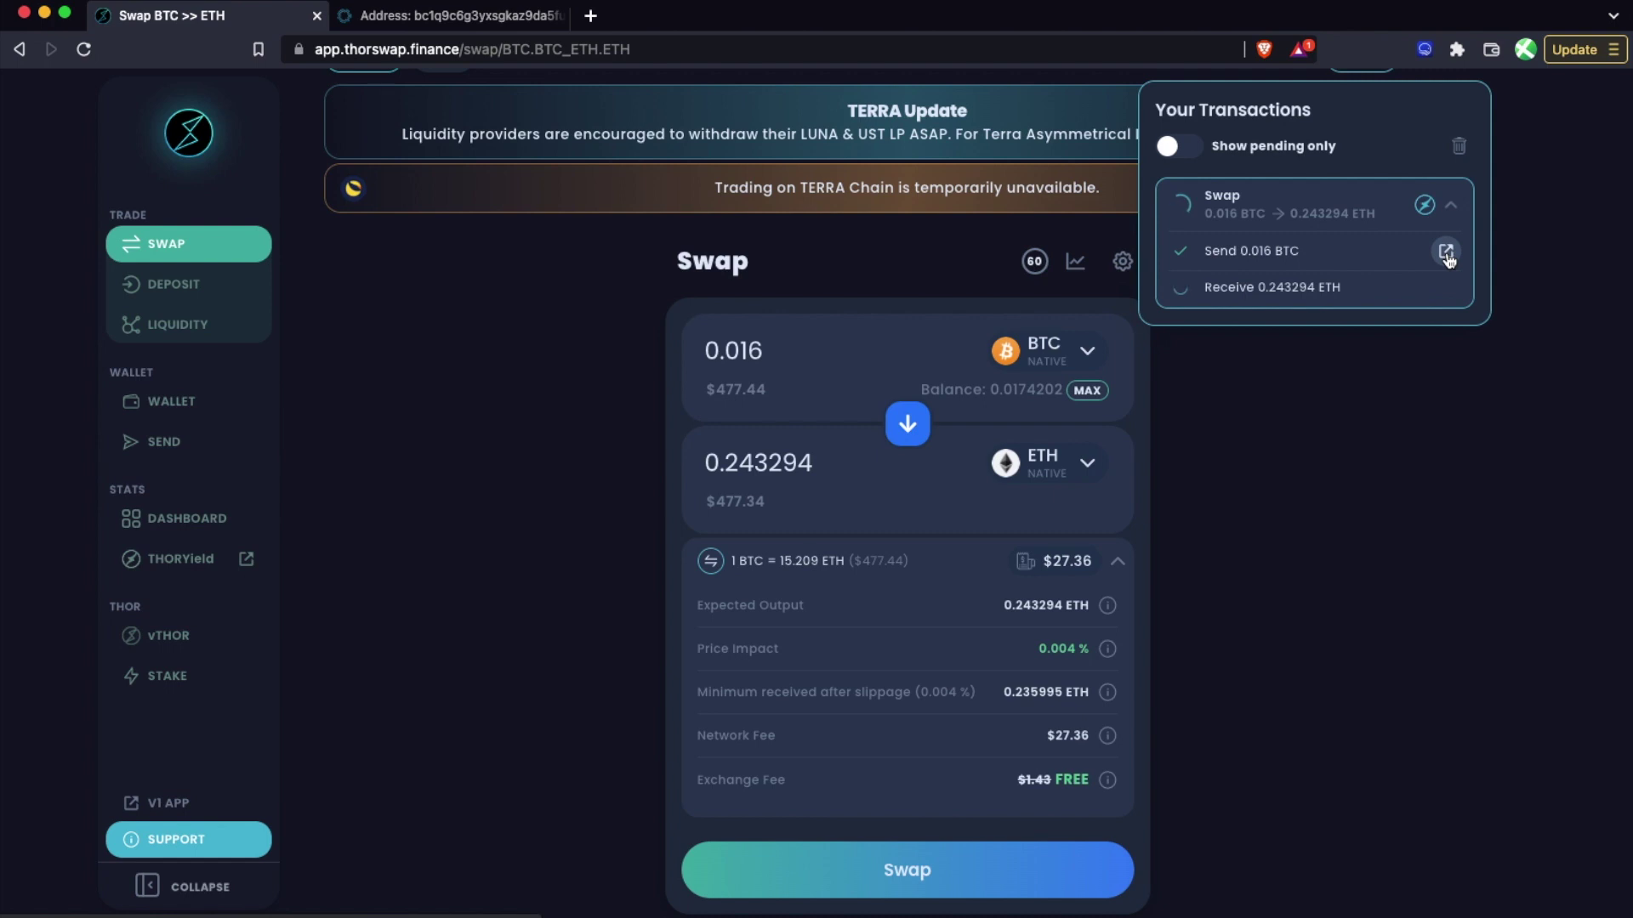
scroll(1435, 259, "up", 1)
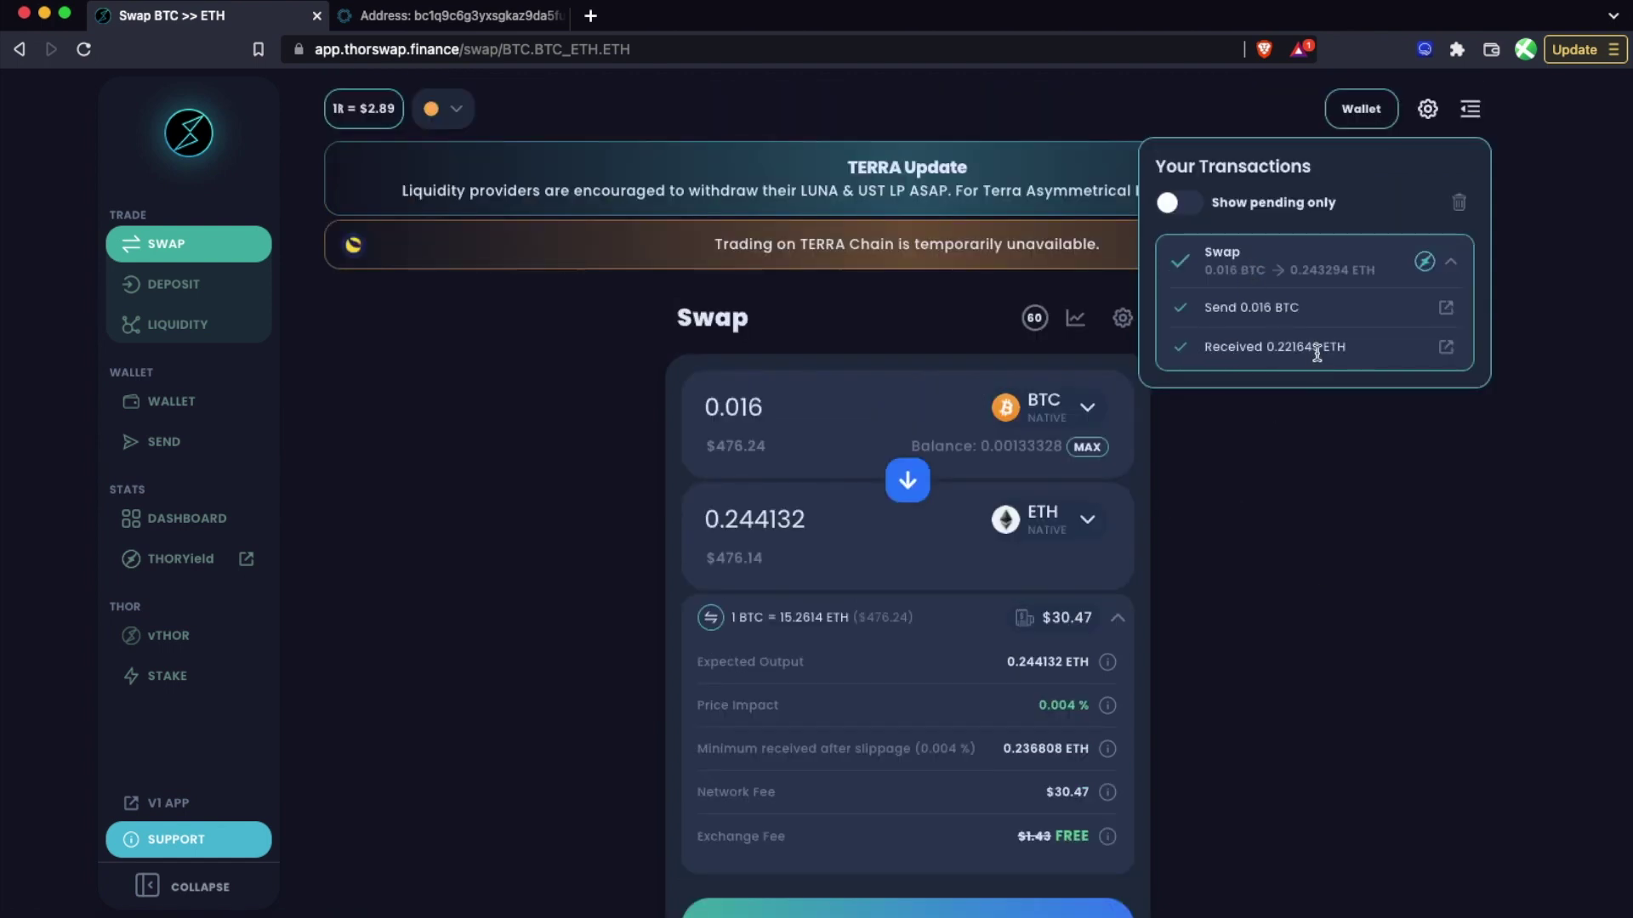
- View the wallet panel listing BTC 0.00138578 and ETH 0.28069, then close it
left_click(1361, 109)
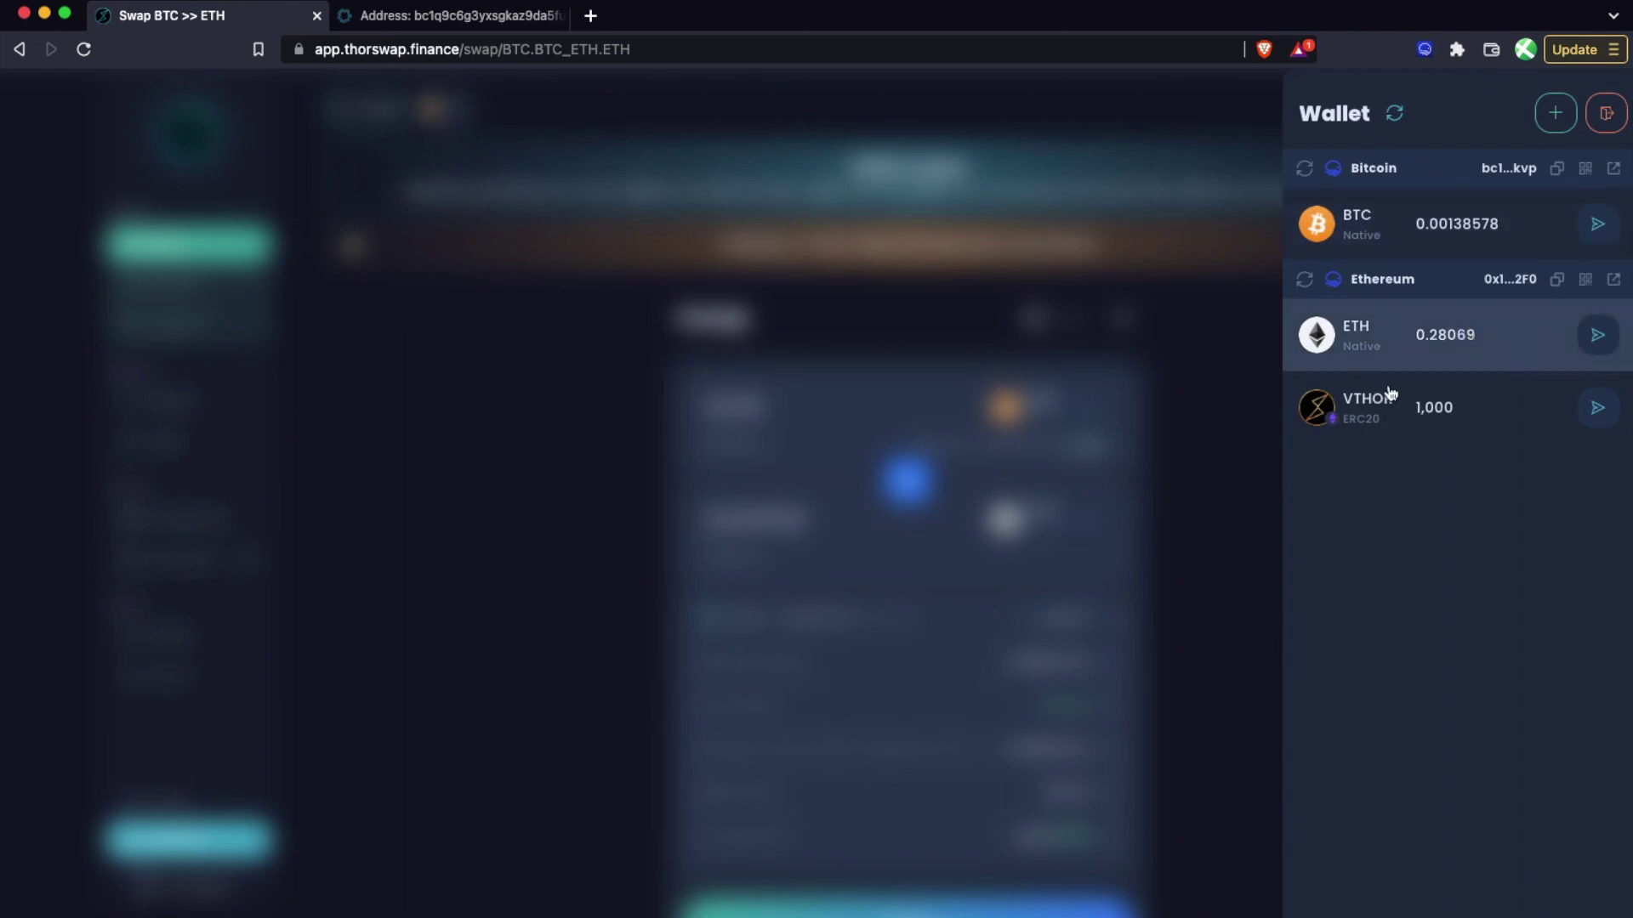
left_click(1218, 451)
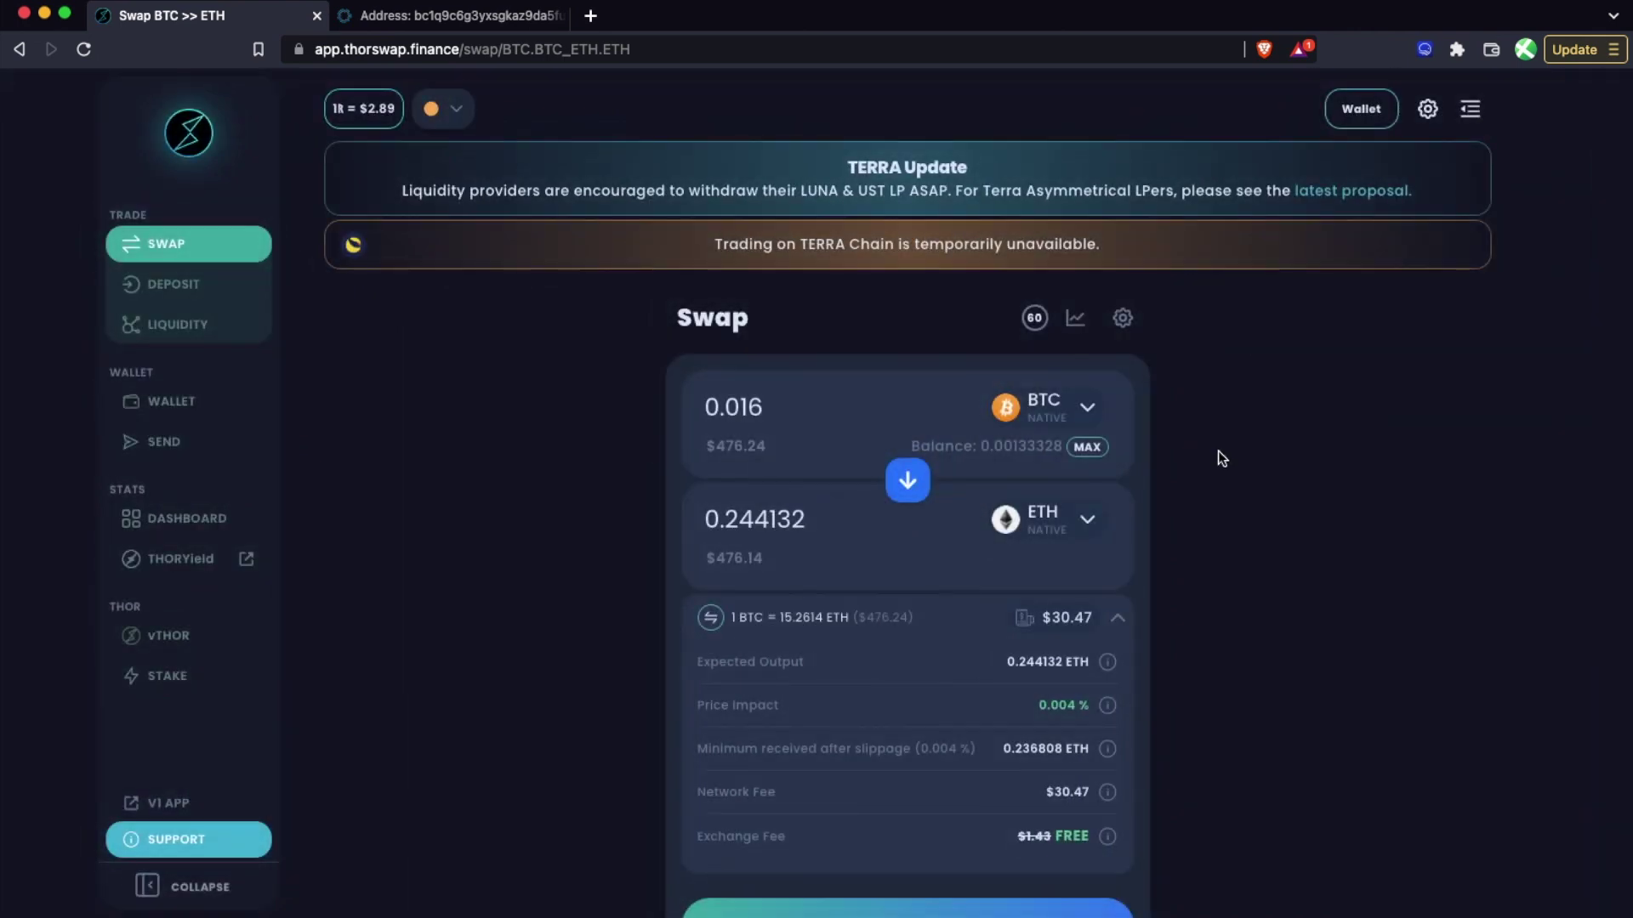